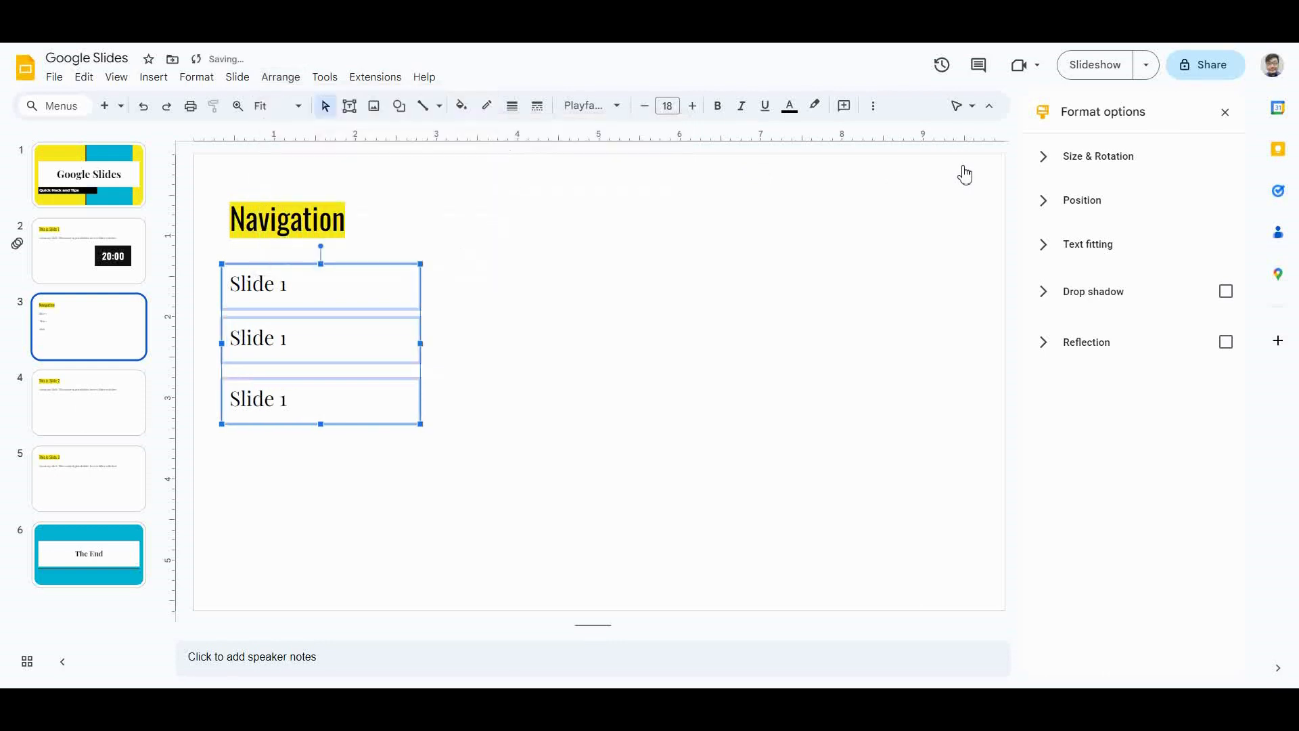
# Change the second and third text boxes under the Navigation title to read "Slide 2" and "Slide 3"
pyautogui.click(947, 385)
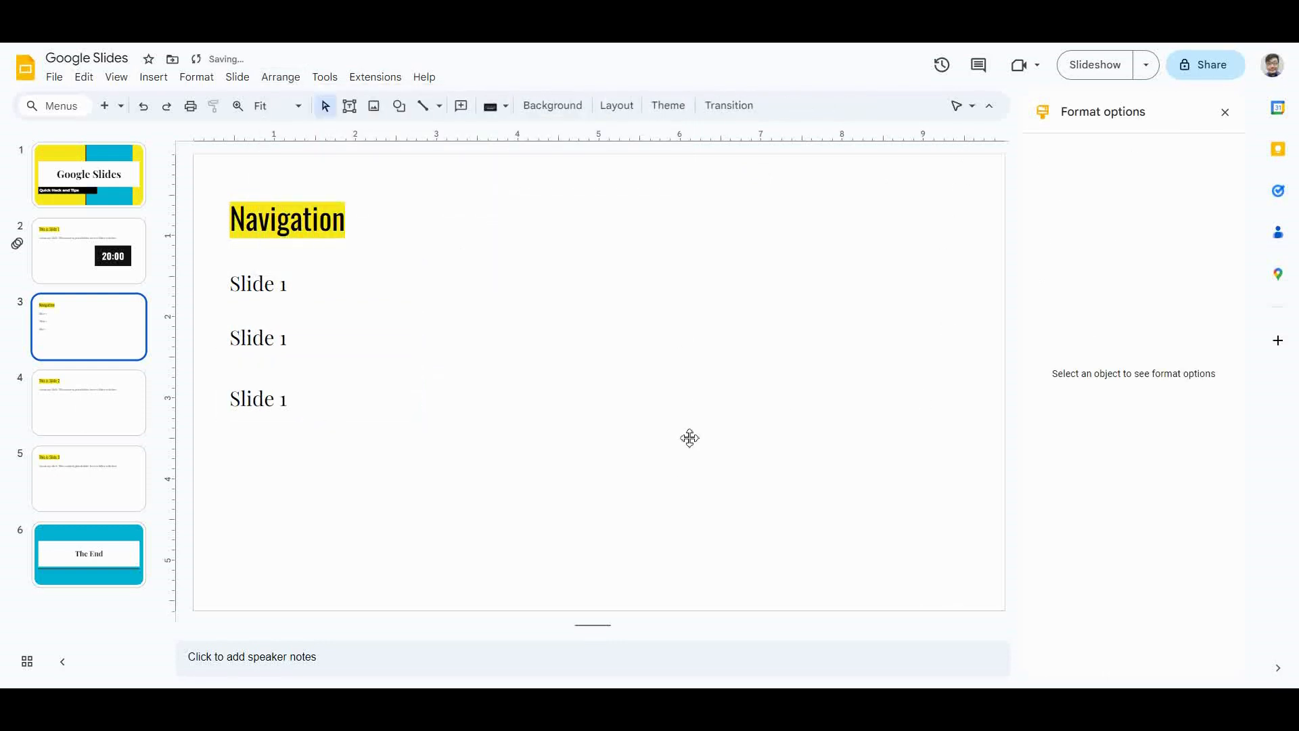
pyautogui.press('Tab')
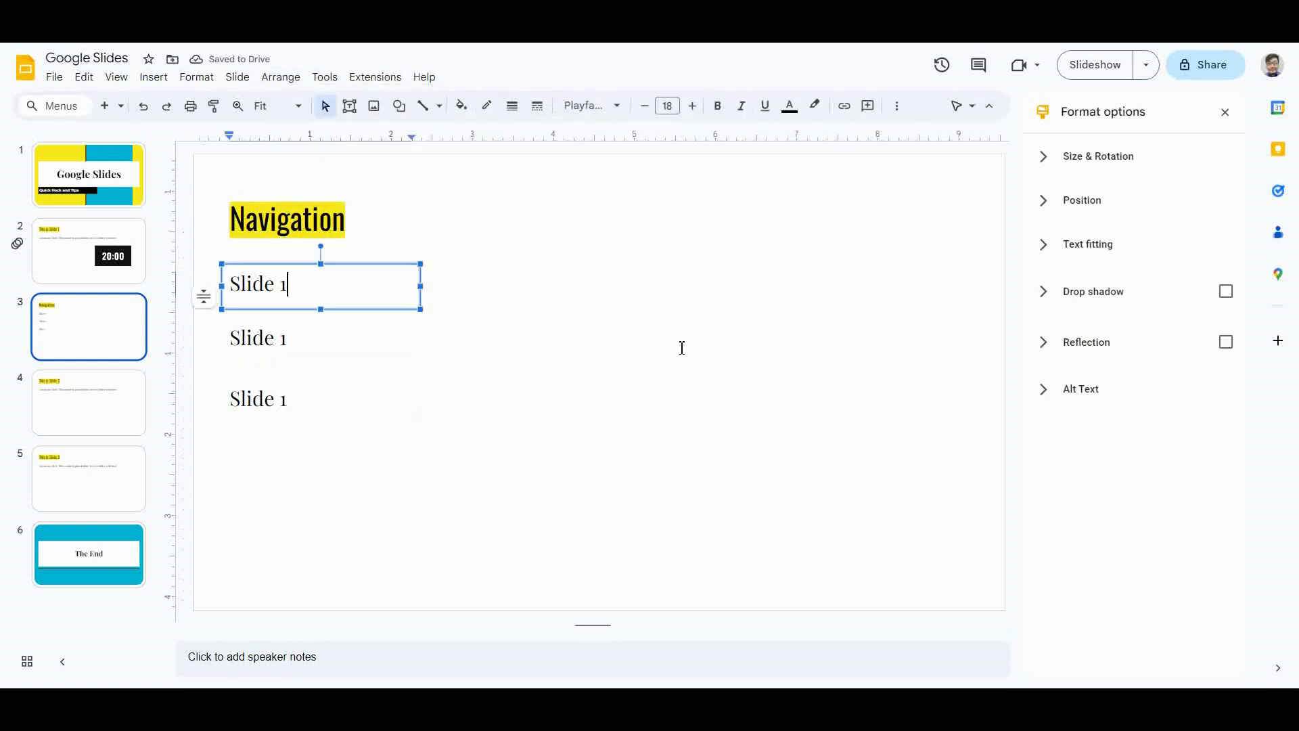
pyautogui.press('Tab')
pyautogui.press('BackSpace')
pyautogui.write('2')
pyautogui.click(320, 400)
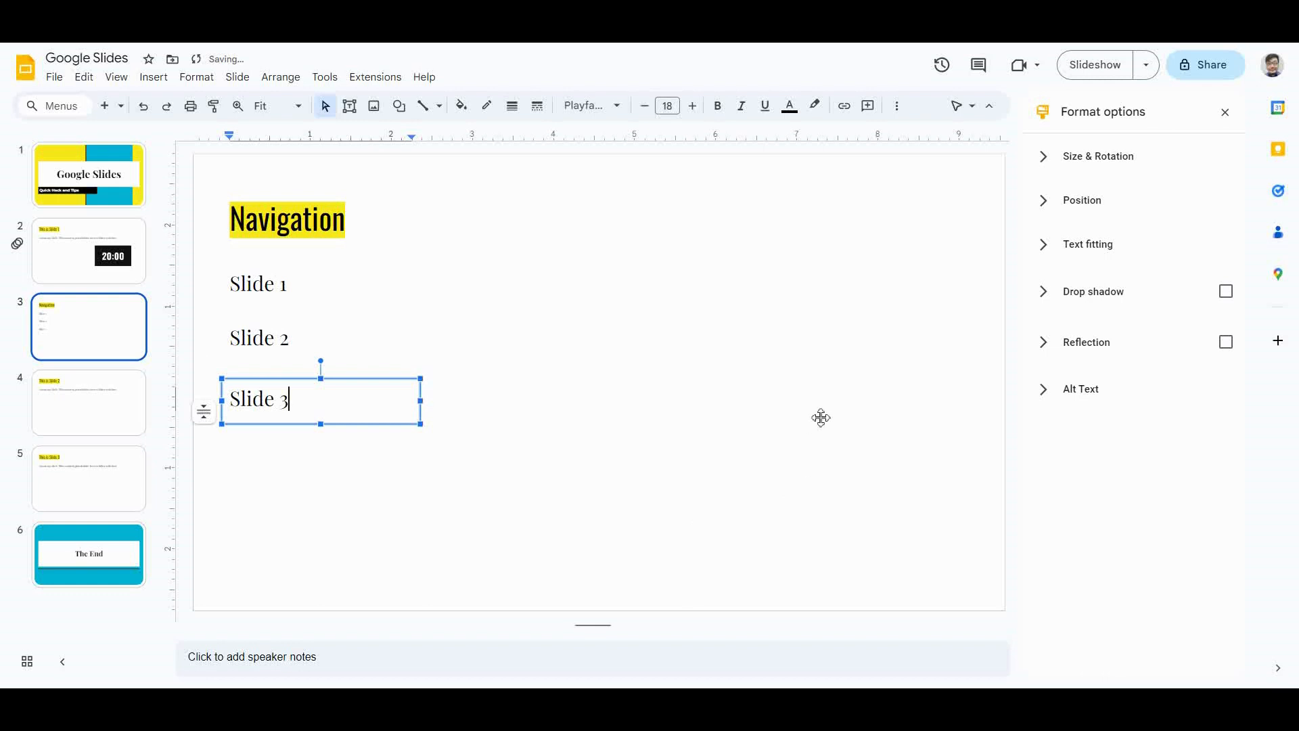
# Link the "Slide 1" text on the Navigation slide to "Slide 1: Google Slides"
pyautogui.click(275, 284)
pyautogui.moveTo(339, 287); pyautogui.dragTo(231, 285)
pyautogui.rightClick(259, 284)
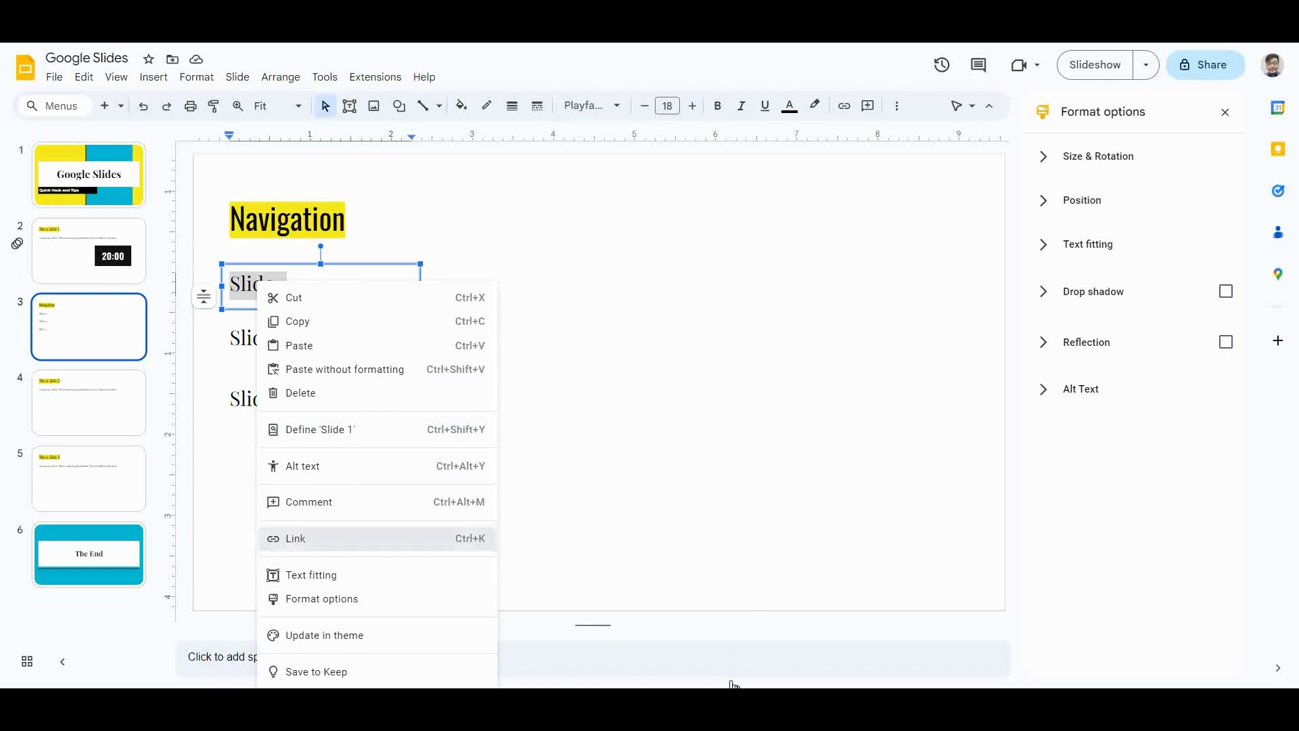
pyautogui.click(296, 538)
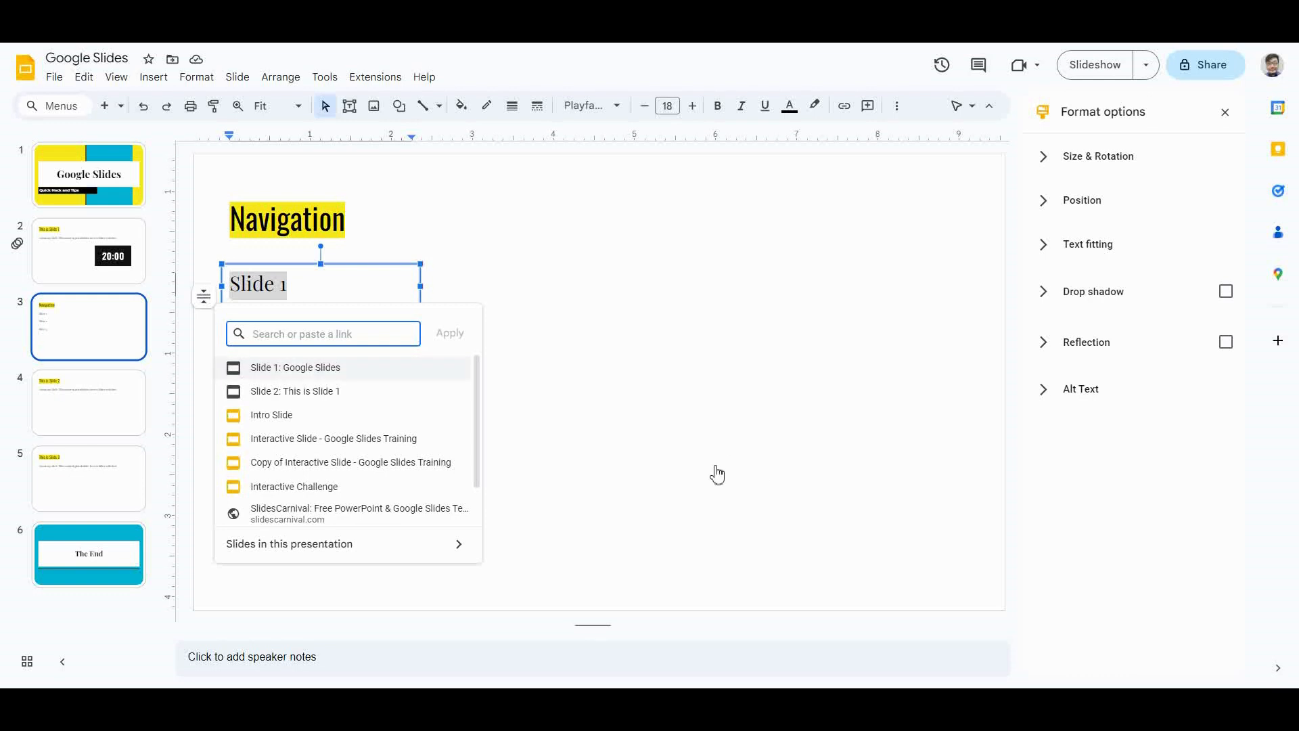
pyautogui.press('Down')
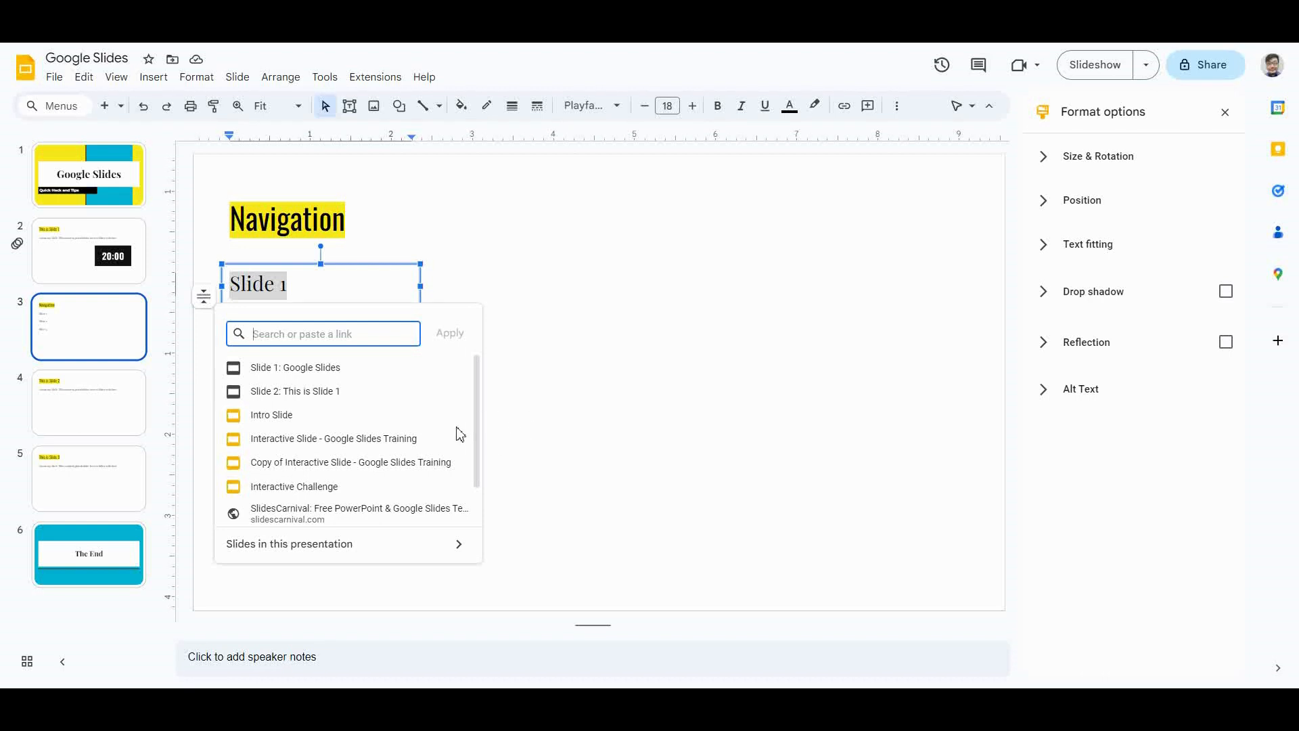
pyautogui.press('Down')
pyautogui.click(338, 368)
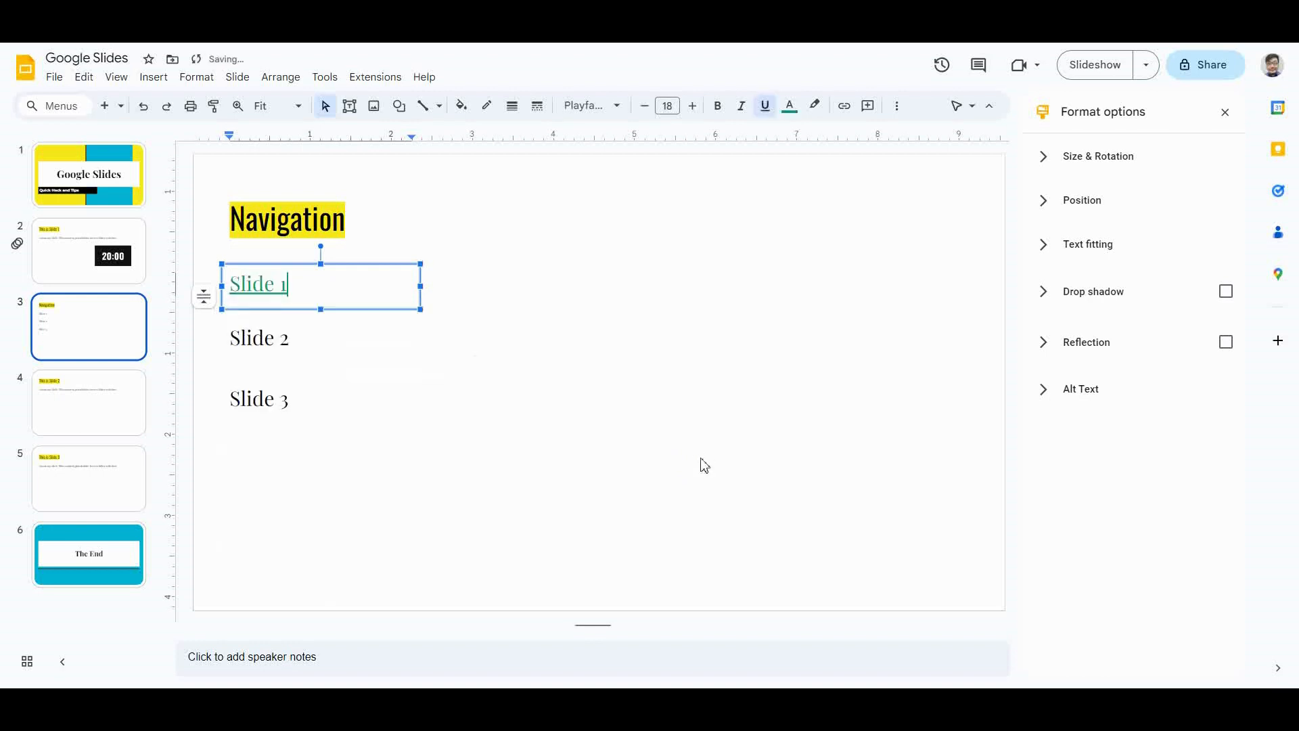
# Move the "This is Slide 1" slide directly below the Navigation slide in the slide order, and return to the Navigation slide
pyautogui.click(89, 247)
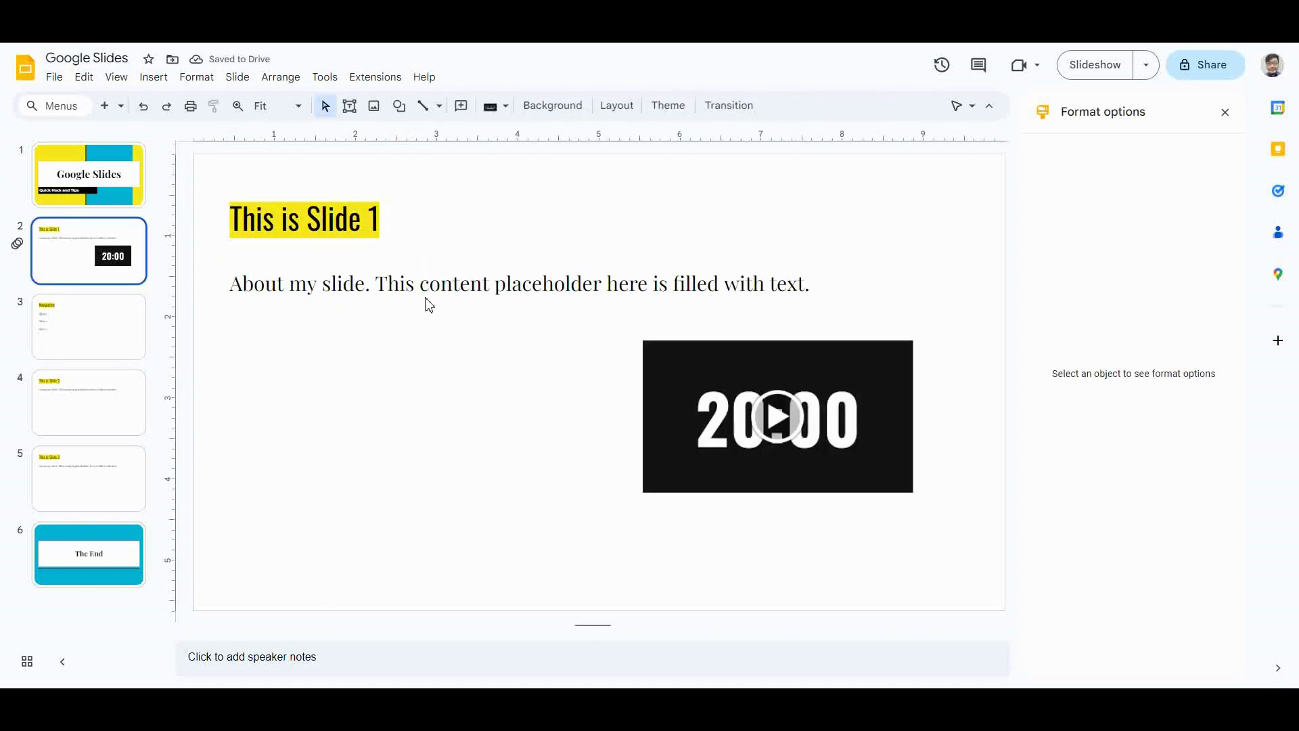
pyautogui.hotkey('ctrl', 'Down')
pyautogui.hotkey('ctrl', 'Down')
pyautogui.hotkey('ctrl', 'Up')
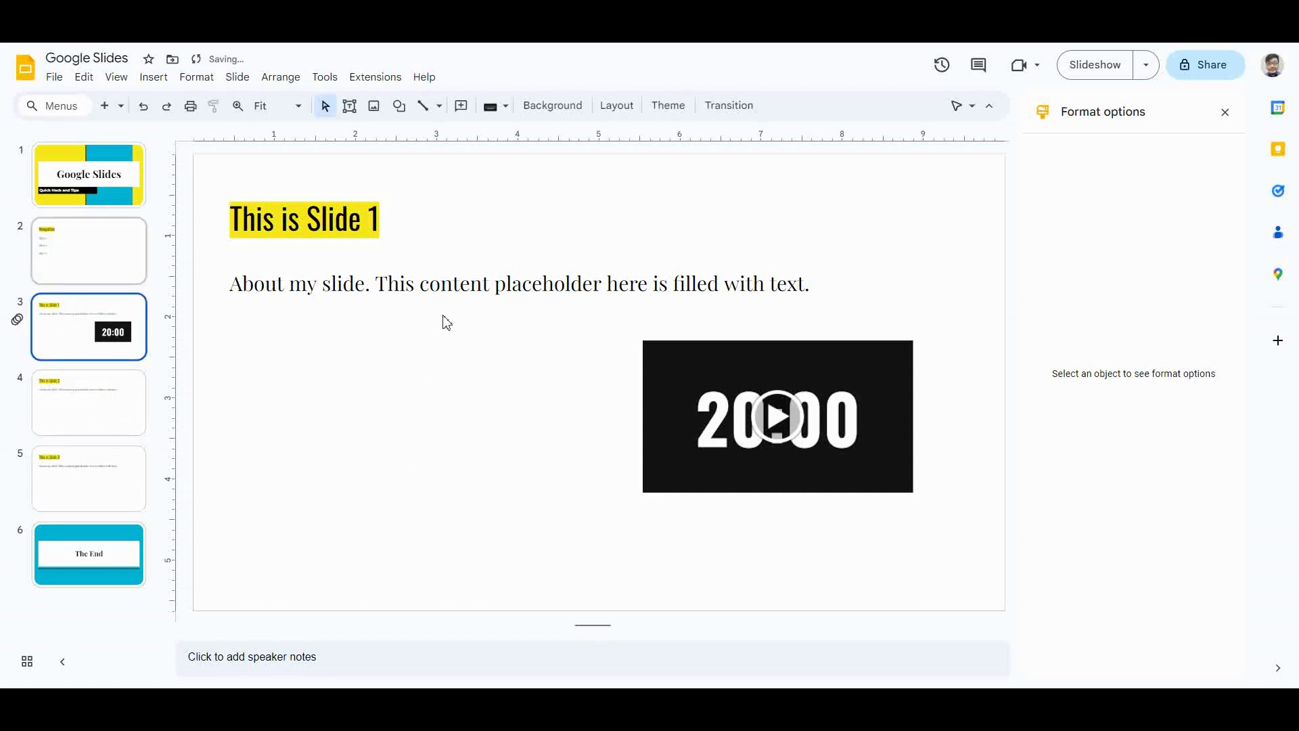
pyautogui.press('Up')
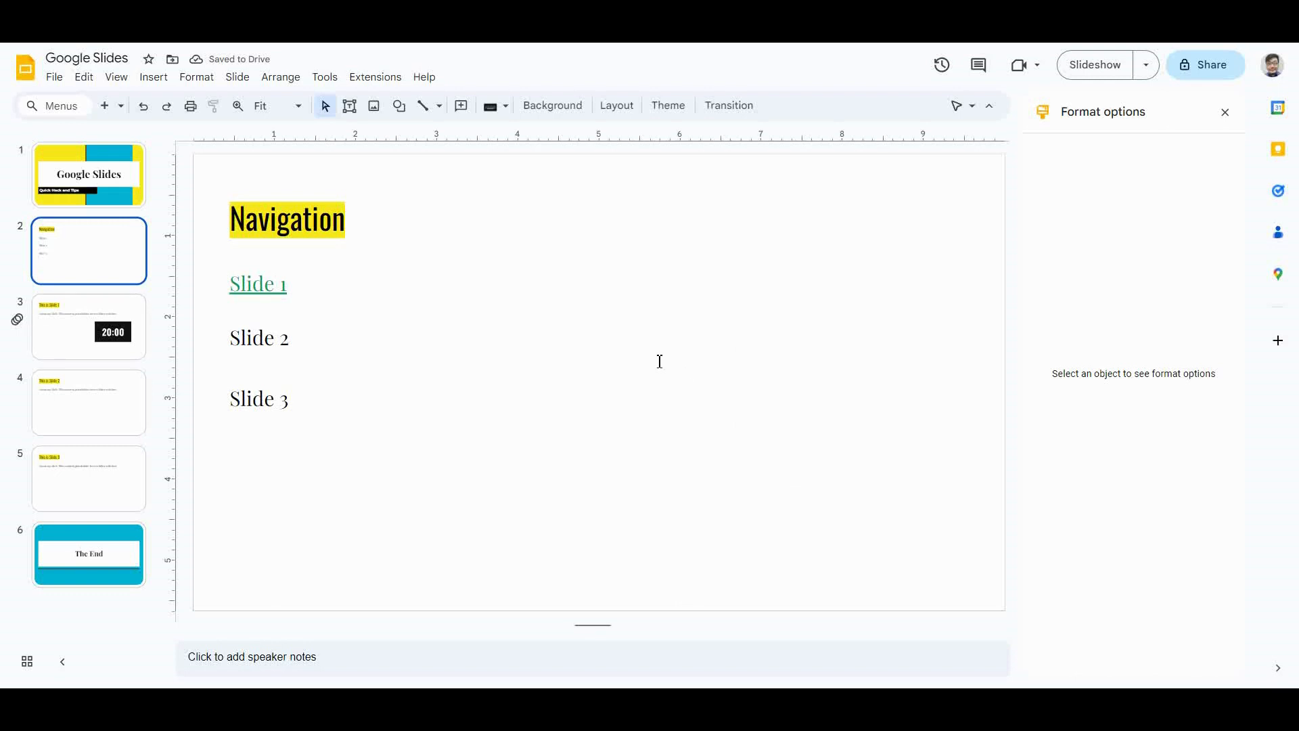
# Link the "Slide 2" text on the Navigation slide to "Slide 4: This is Slide 2"
pyautogui.click(265, 284)
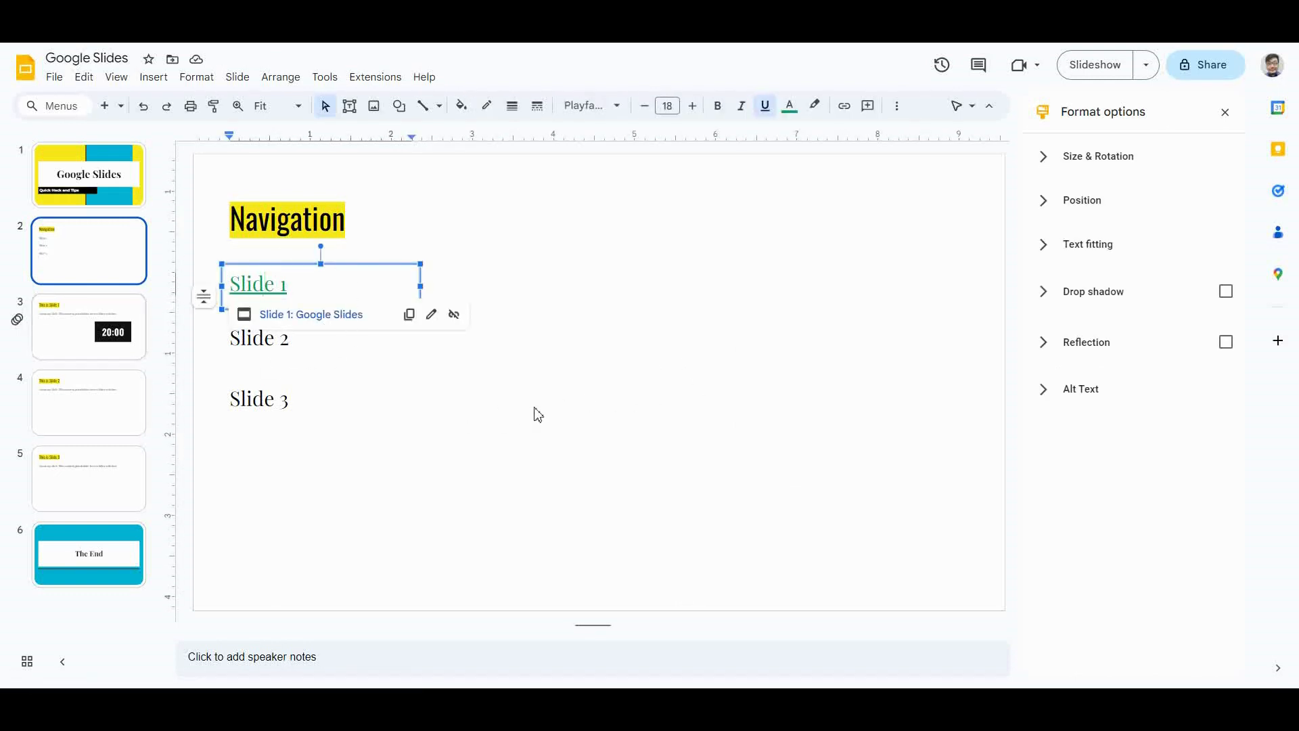
pyautogui.press('Escape')
pyautogui.press('Tab')
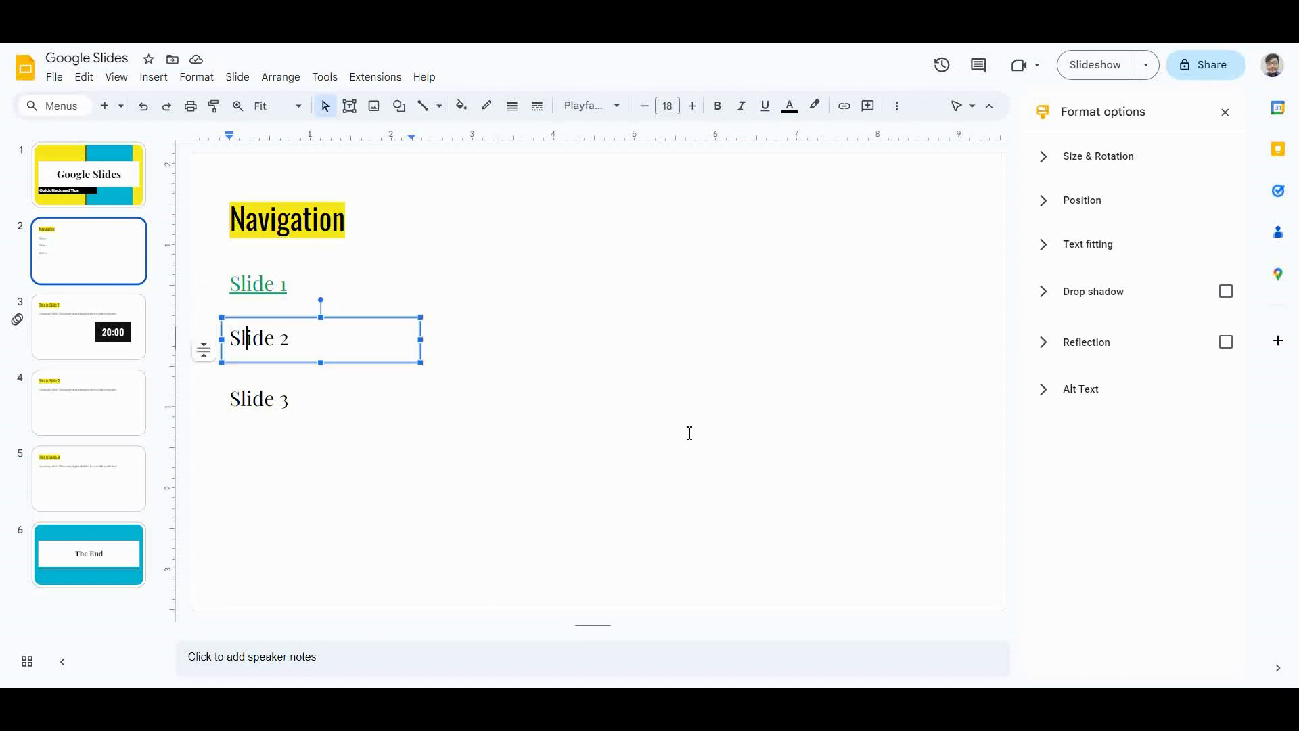
pyautogui.press('Return')
pyautogui.rightClick(253, 341)
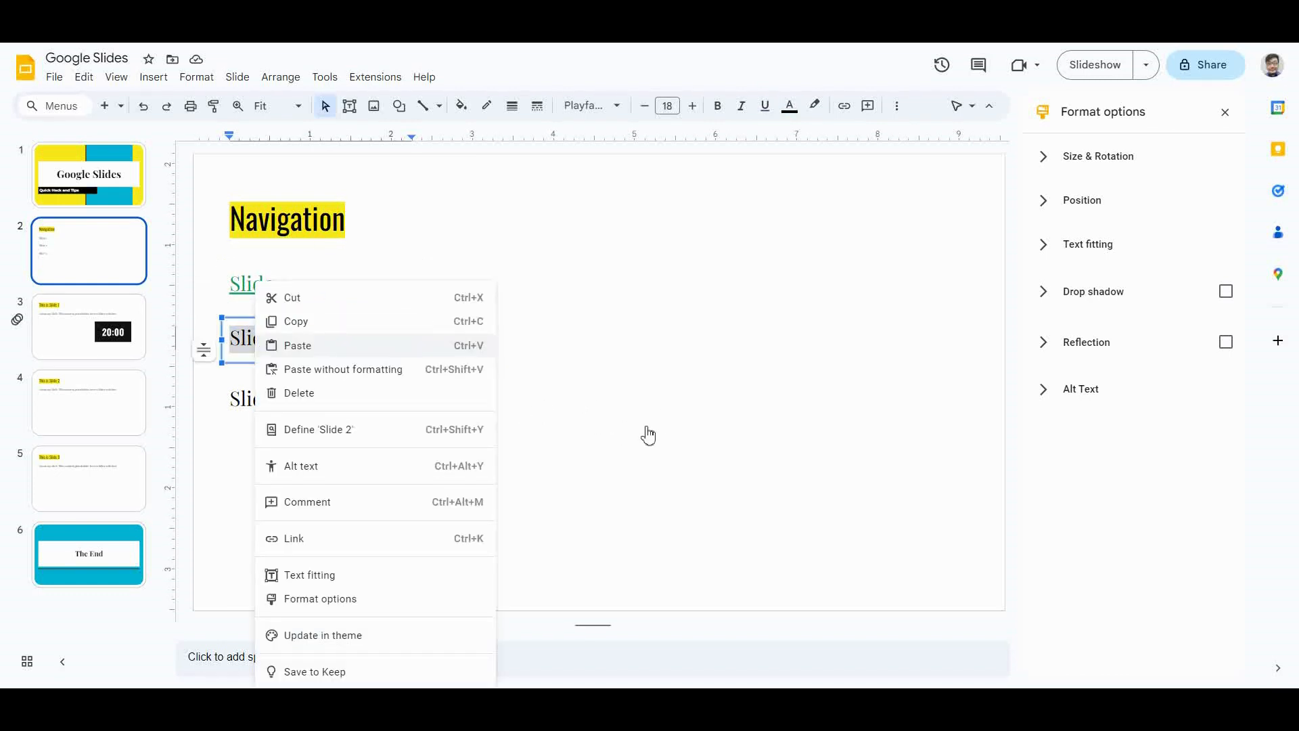
pyautogui.click(294, 537)
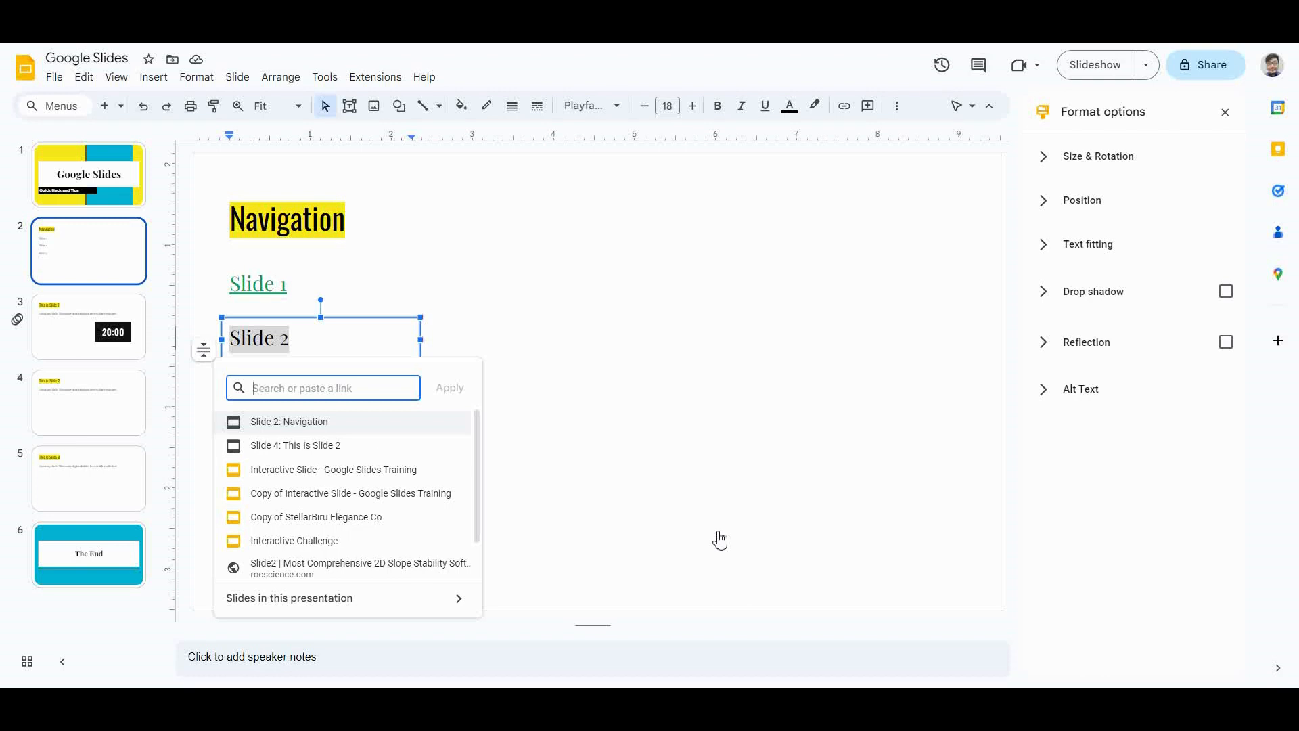
pyautogui.press('Down')
pyautogui.press('Return')
pyautogui.click(265, 399)
pyautogui.moveTo(300, 401)
pyautogui.mouseDown()
pyautogui.moveTo(226, 399)
pyautogui.moveTo(240, 401)
pyautogui.mouseUp()
pyautogui.click(301, 461)
pyautogui.click(297, 379)
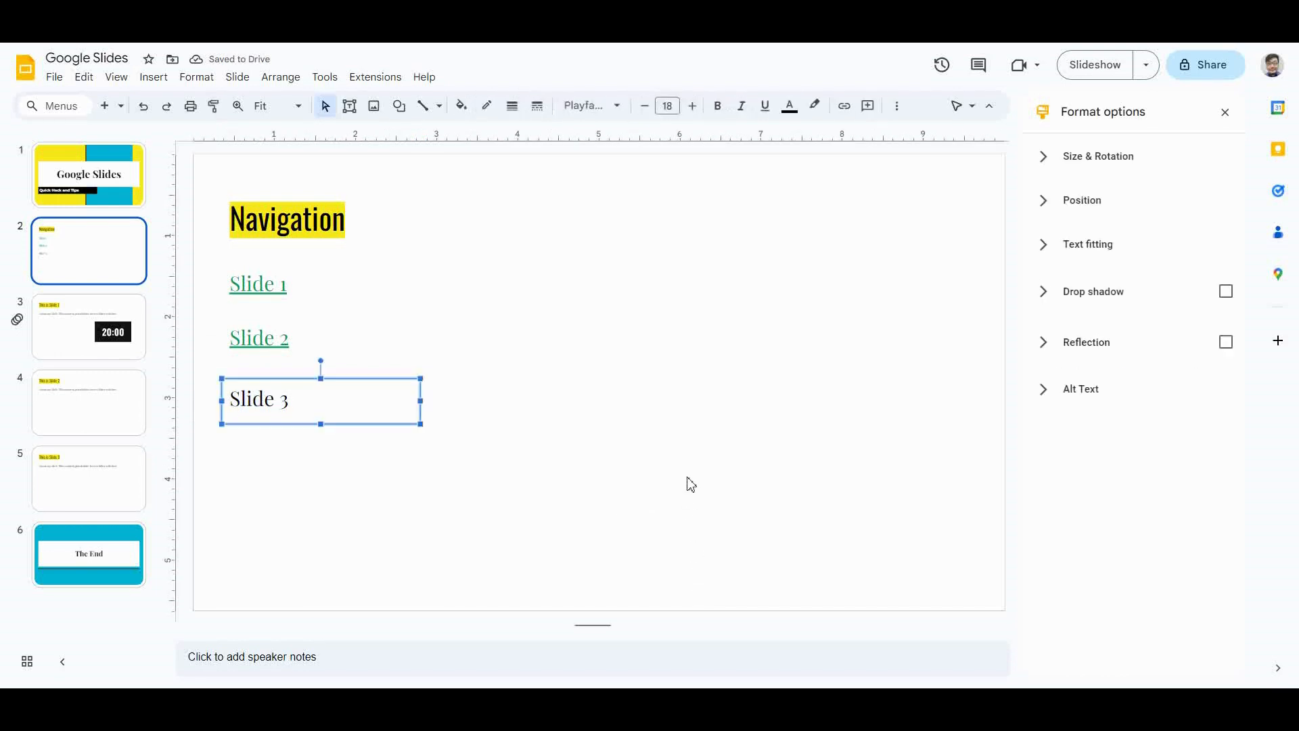
pyautogui.rightClick(294, 399)
pyautogui.click(352, 499)
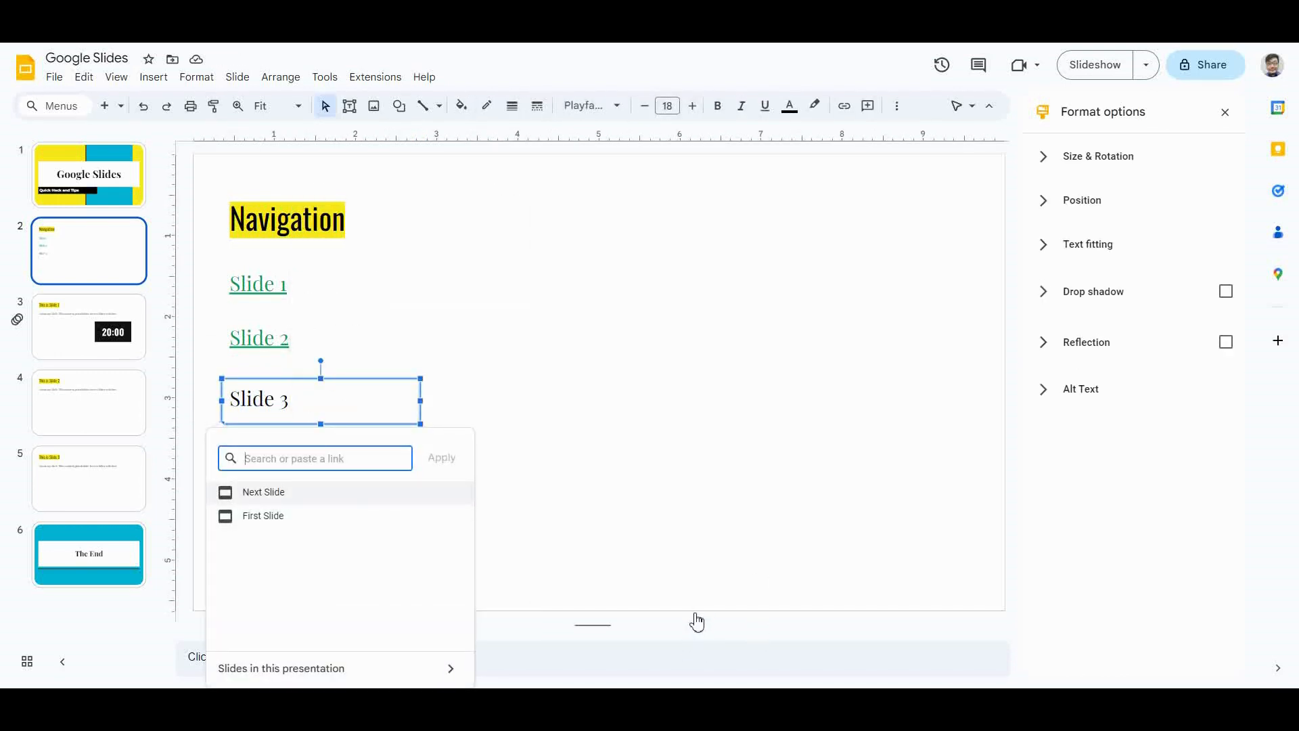
pyautogui.click(295, 398)
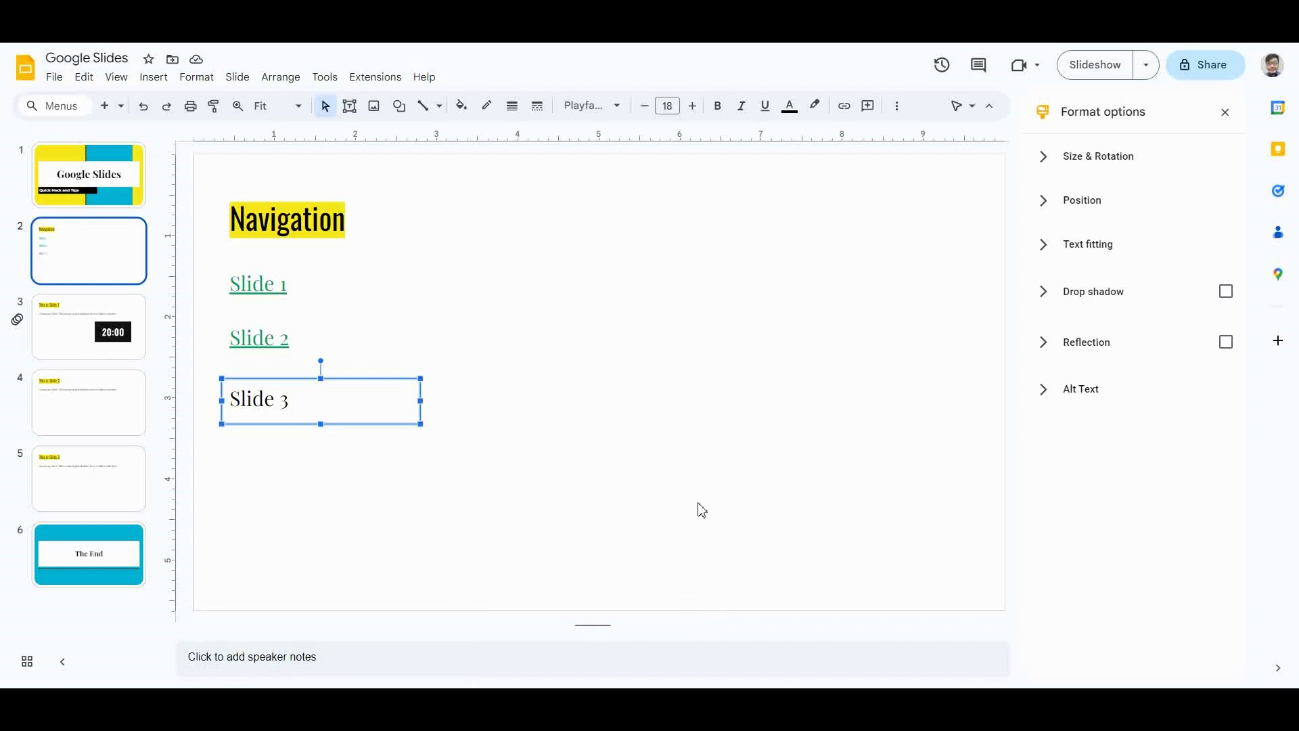
# Link the "Slide 3" text on the Navigation slide to "Slide 5: This is Slide 3"
pyautogui.click(274, 399)
pyautogui.moveTo(291, 400); pyautogui.dragTo(226, 399)
pyautogui.rightClick(258, 398)
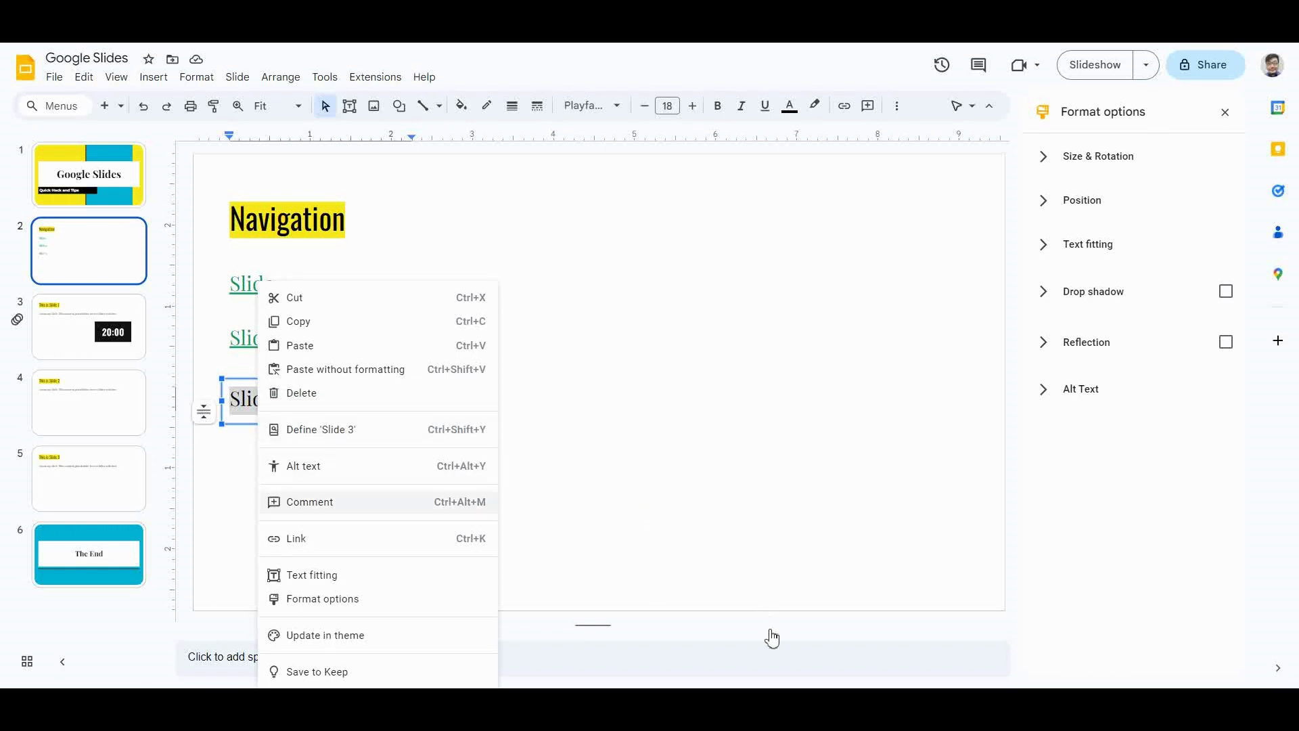
pyautogui.click(296, 538)
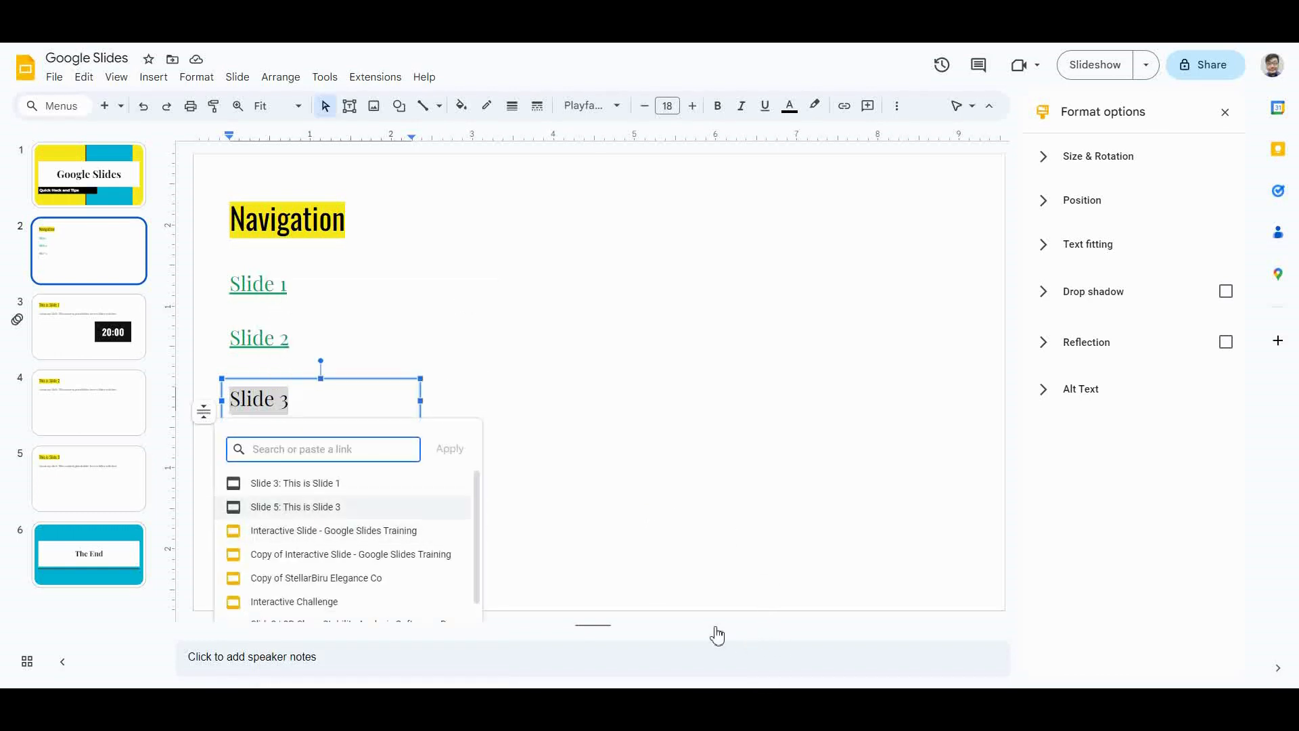
pyautogui.press('Down')
pyautogui.press('Down')
pyautogui.press('Return')
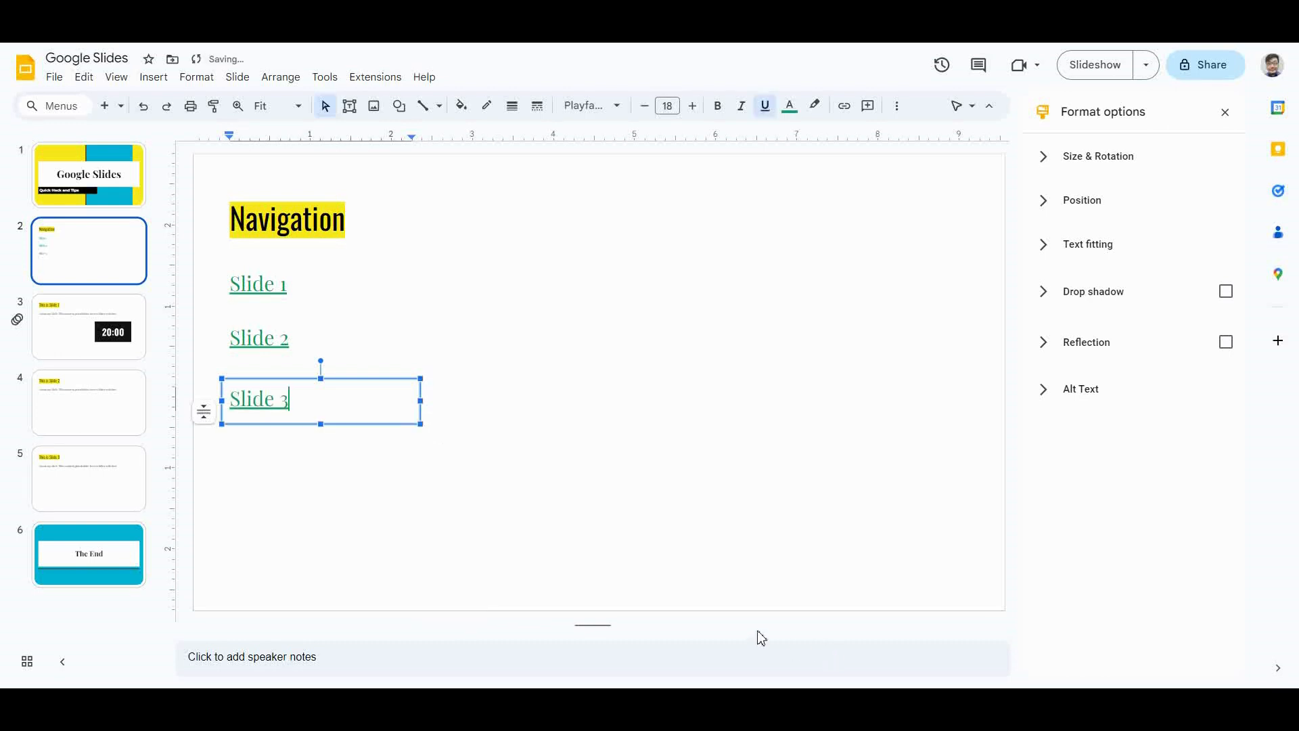
# Check the target of each of the three links on the Navigation slide
pyautogui.click(694, 583)
pyautogui.click(264, 285)
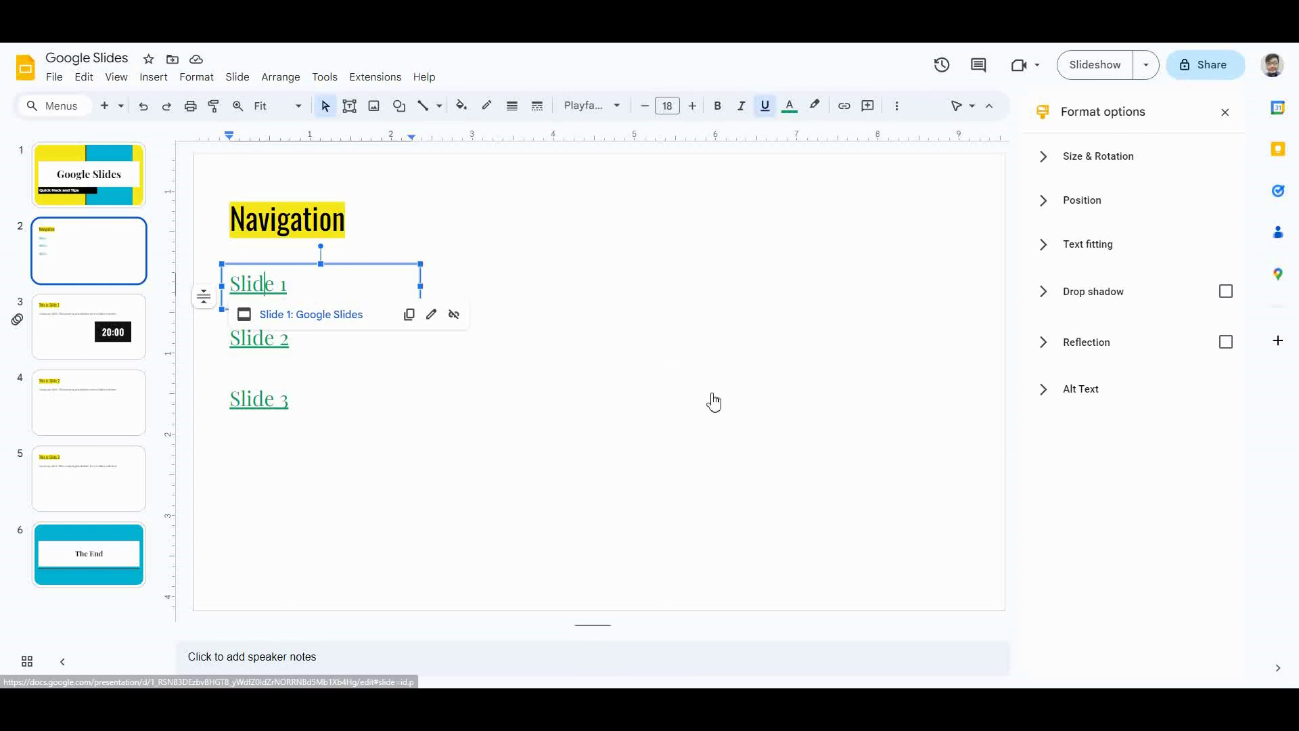
pyautogui.click(247, 338)
pyautogui.click(242, 399)
pyautogui.click(266, 337)
pyautogui.click(252, 284)
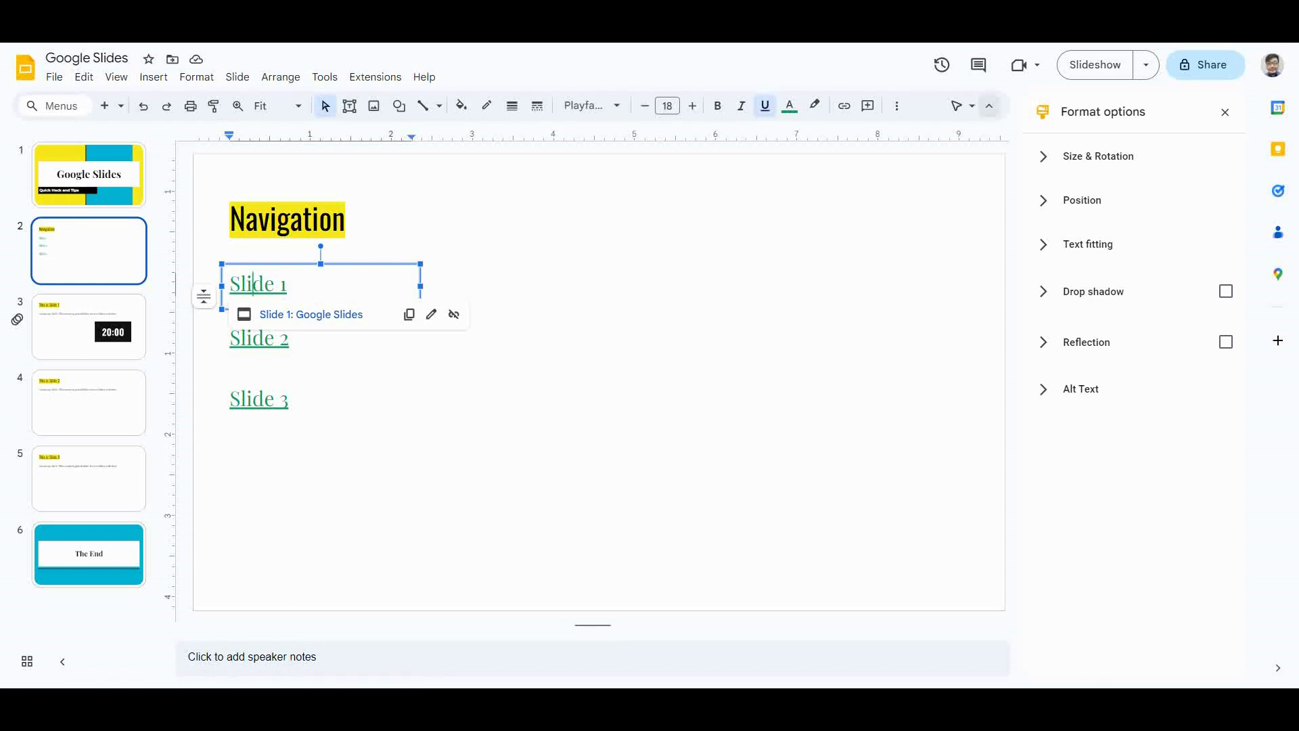
# Present the Navigation slide, test where it leads in the slideshow, and exit the presentation
pyautogui.click(1096, 64)
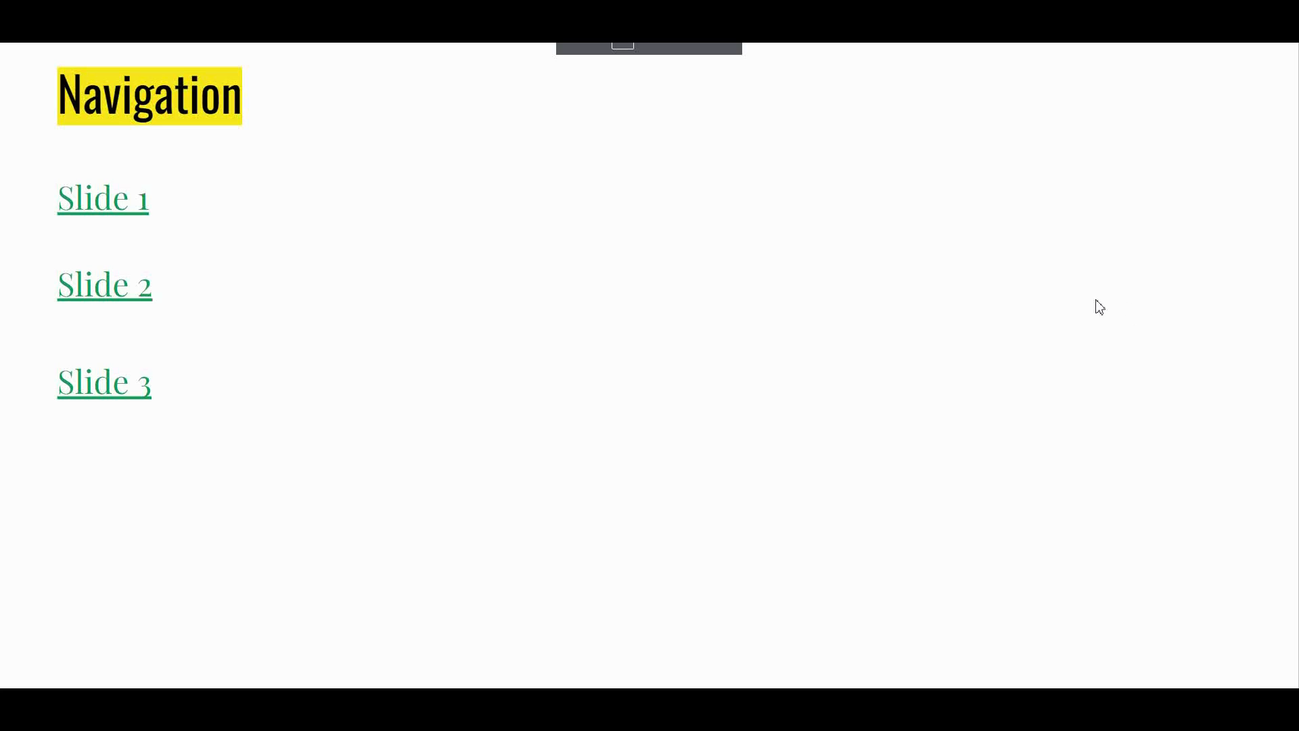
pyautogui.click(447, 262)
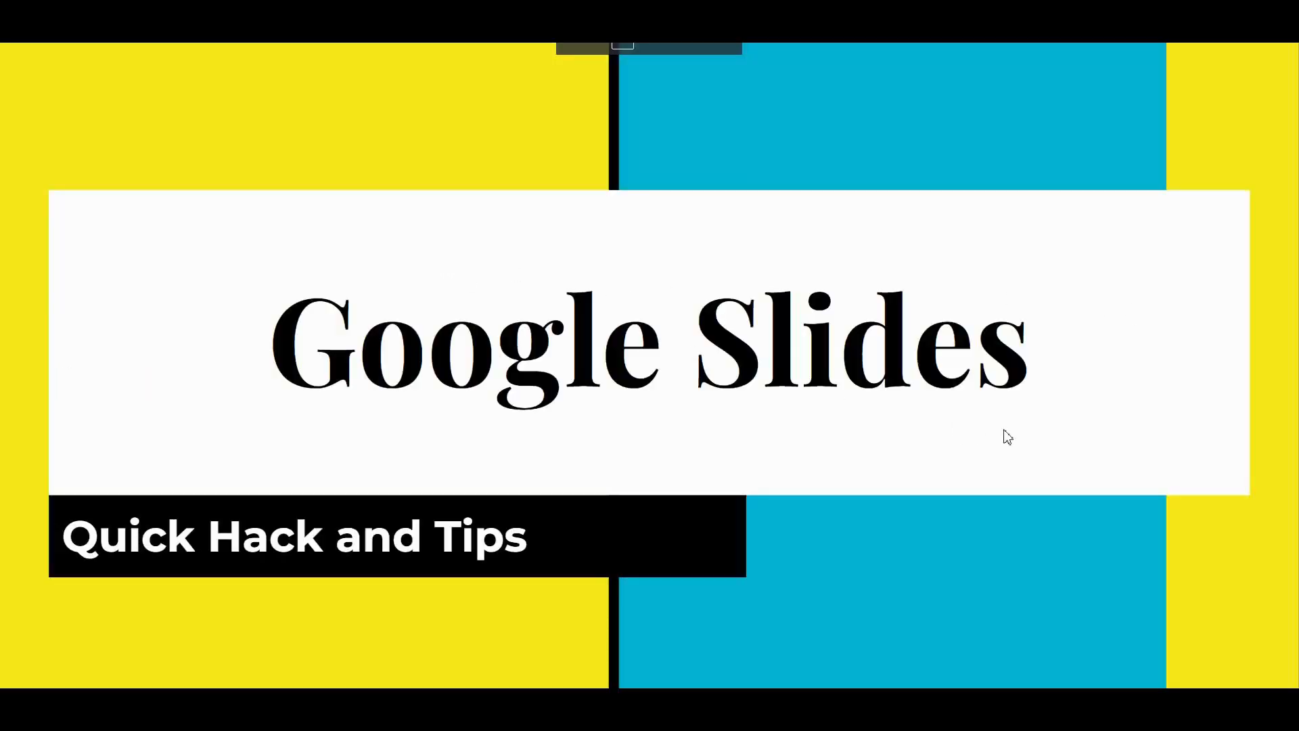
pyautogui.press('Escape')
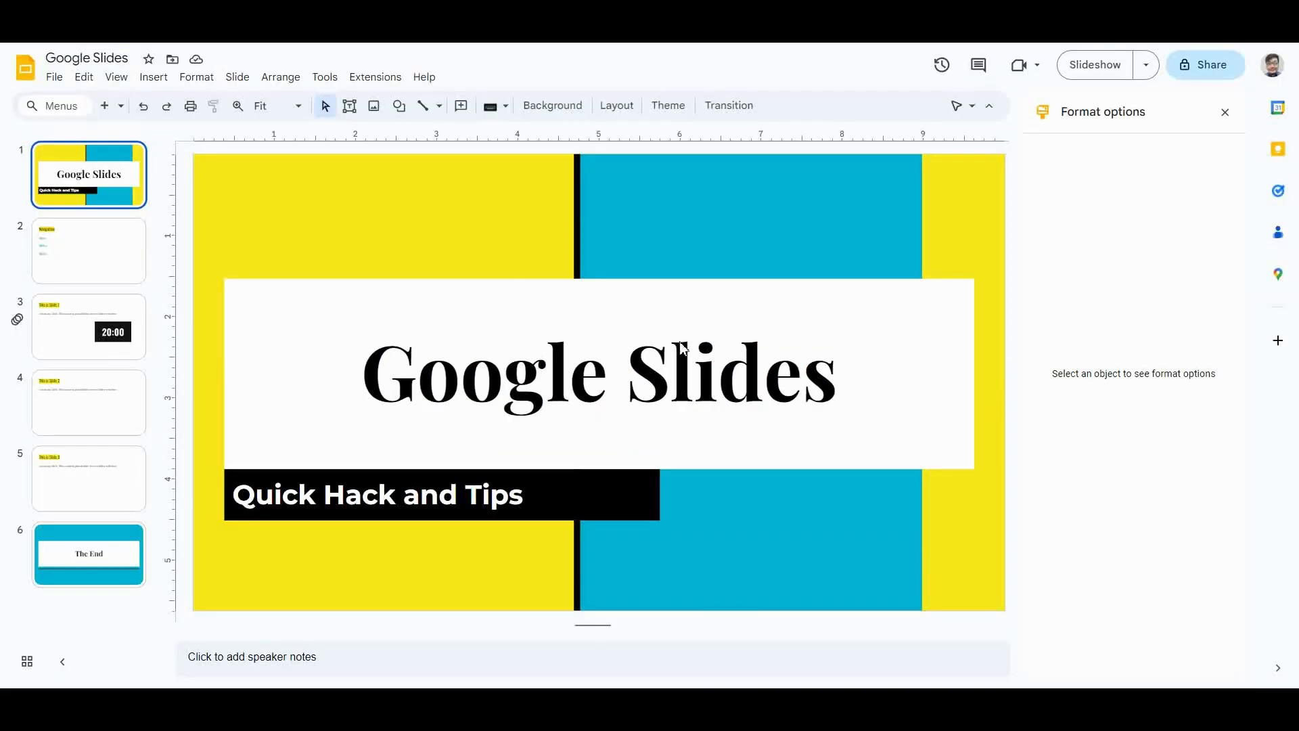
# Edit the "Slide 1" link on the Navigation slide so its target and text become "Slide 3: This is Slide 1"
pyautogui.click(266, 284)
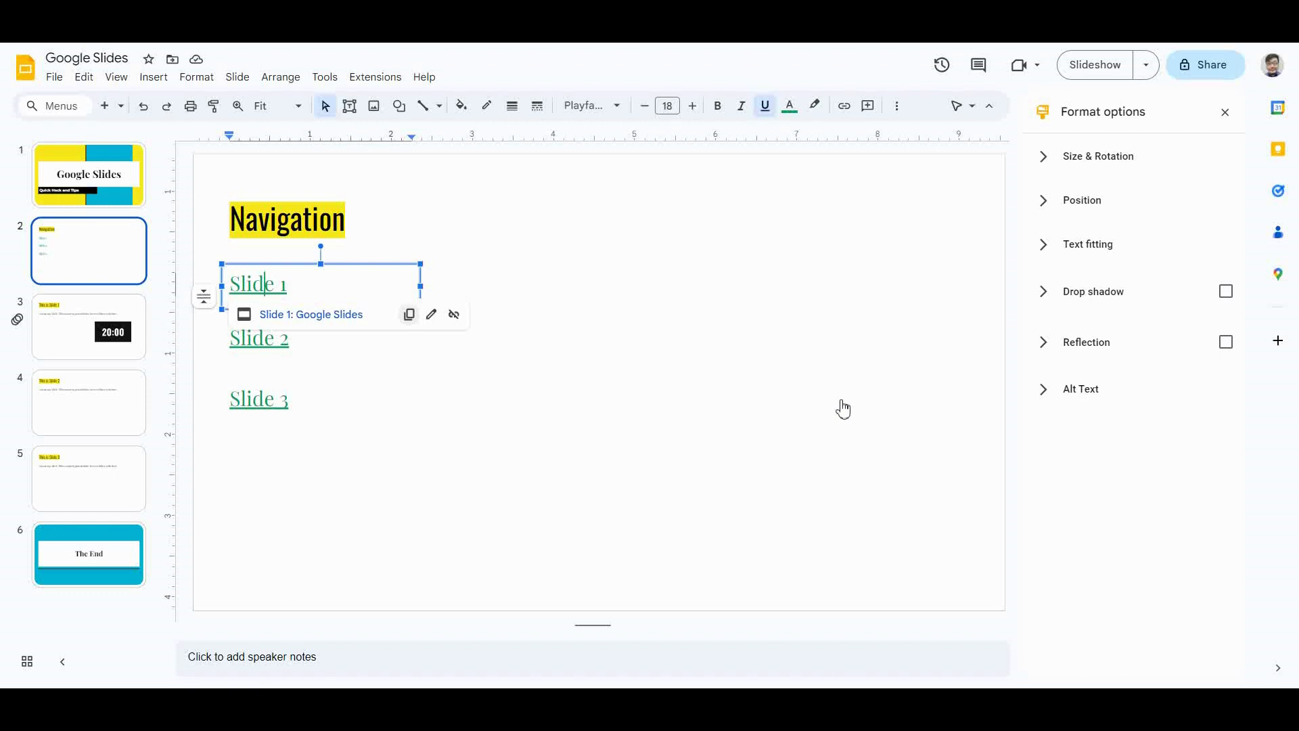
pyautogui.click(432, 314)
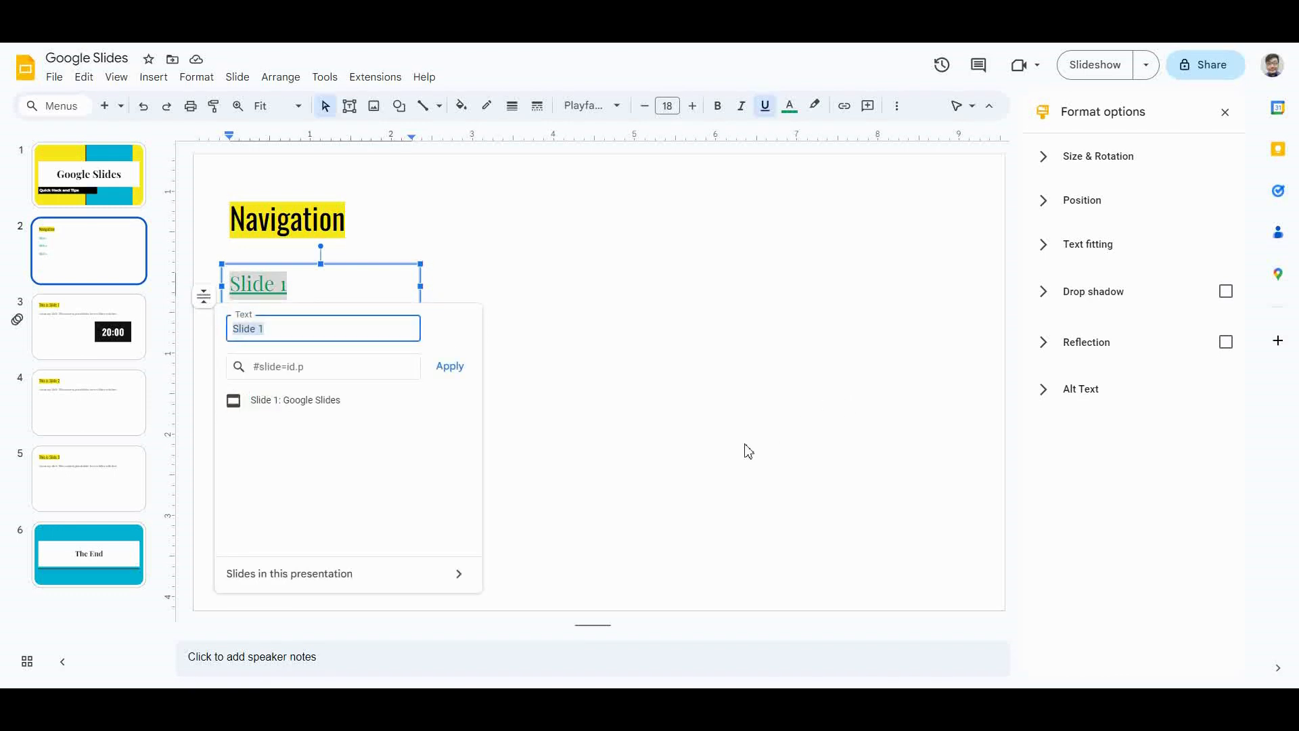
pyautogui.click(323, 329)
pyautogui.click(368, 367)
pyautogui.press('BackSpace')
pyautogui.press('BackSpace')
pyautogui.press('BackSpace')
pyautogui.press('BackSpace')
pyautogui.press('BackSpace')
pyautogui.press('BackSpace')
pyautogui.press('BackSpace')
pyautogui.press('BackSpace')
pyautogui.press('BackSpace')
pyautogui.press('BackSpace')
pyautogui.press('BackSpace')
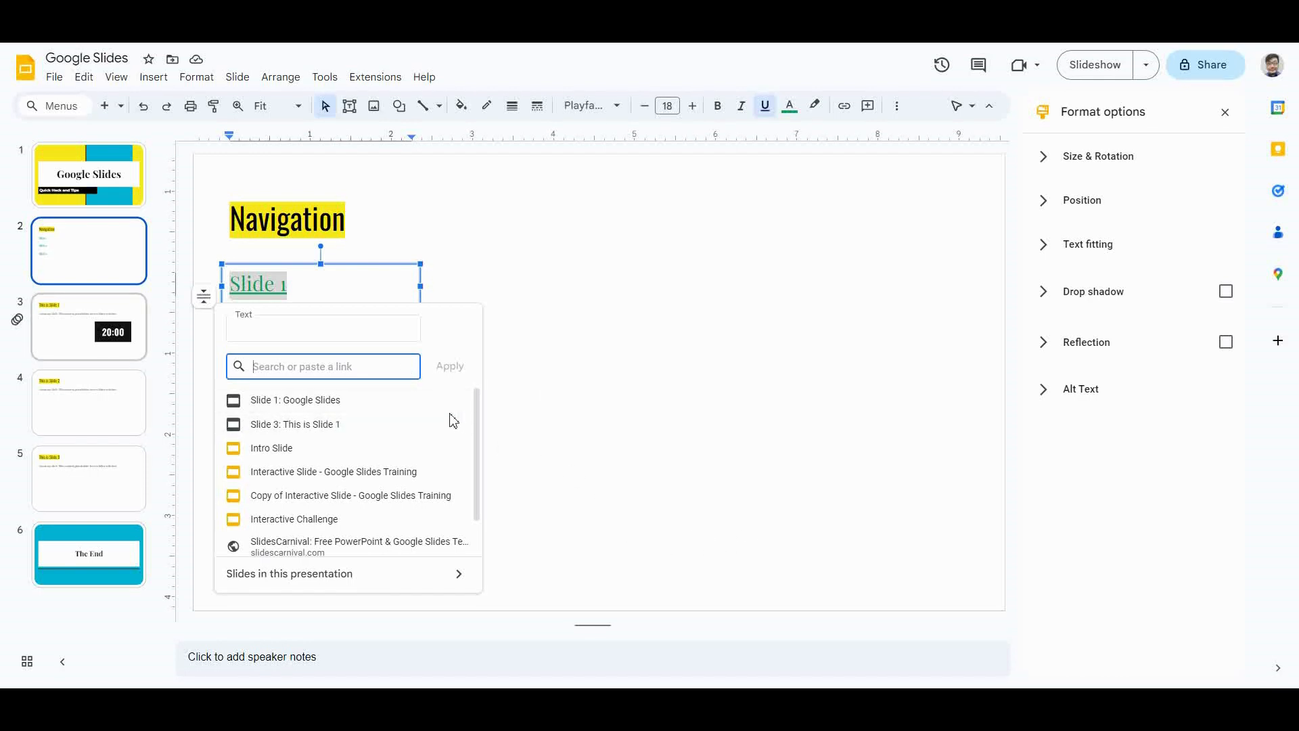
pyautogui.click(295, 424)
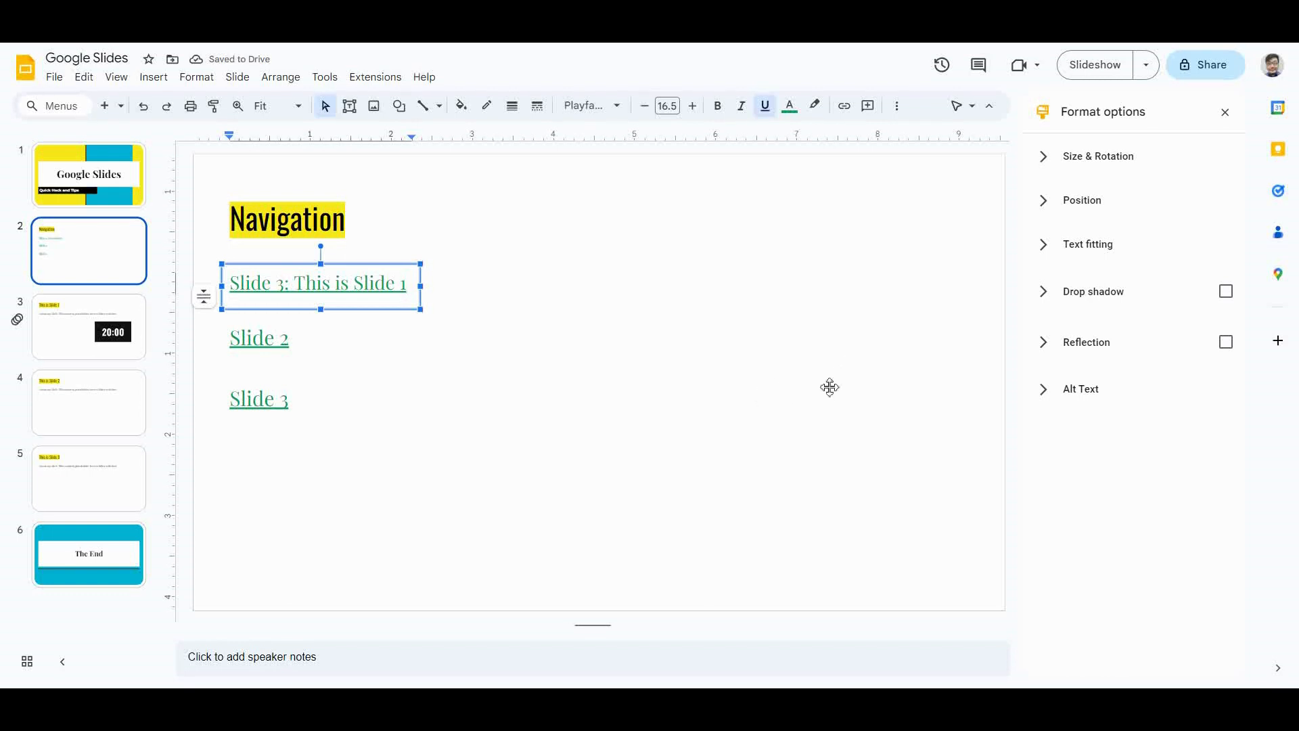
# Clear the "Slide 2" link's address and choose "Slide 4: This is Slide 2" as its target
pyautogui.click(280, 337)
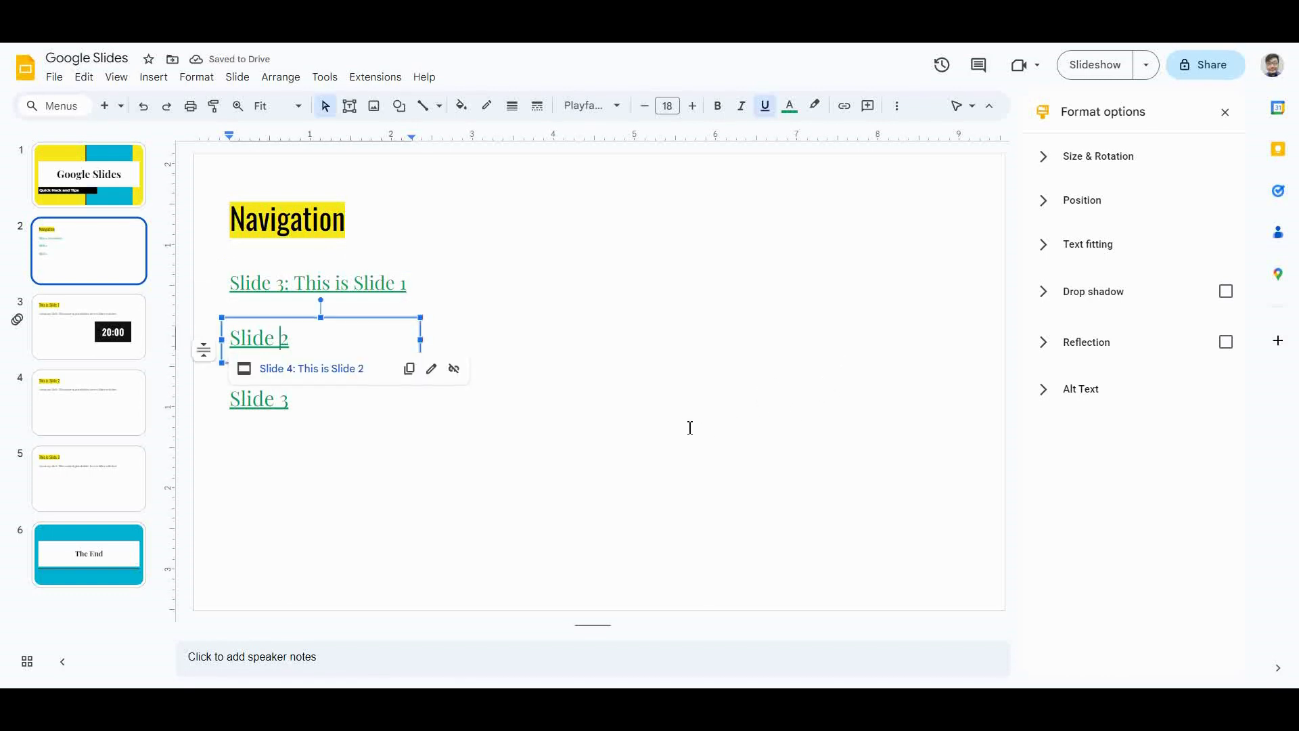
pyautogui.click(432, 369)
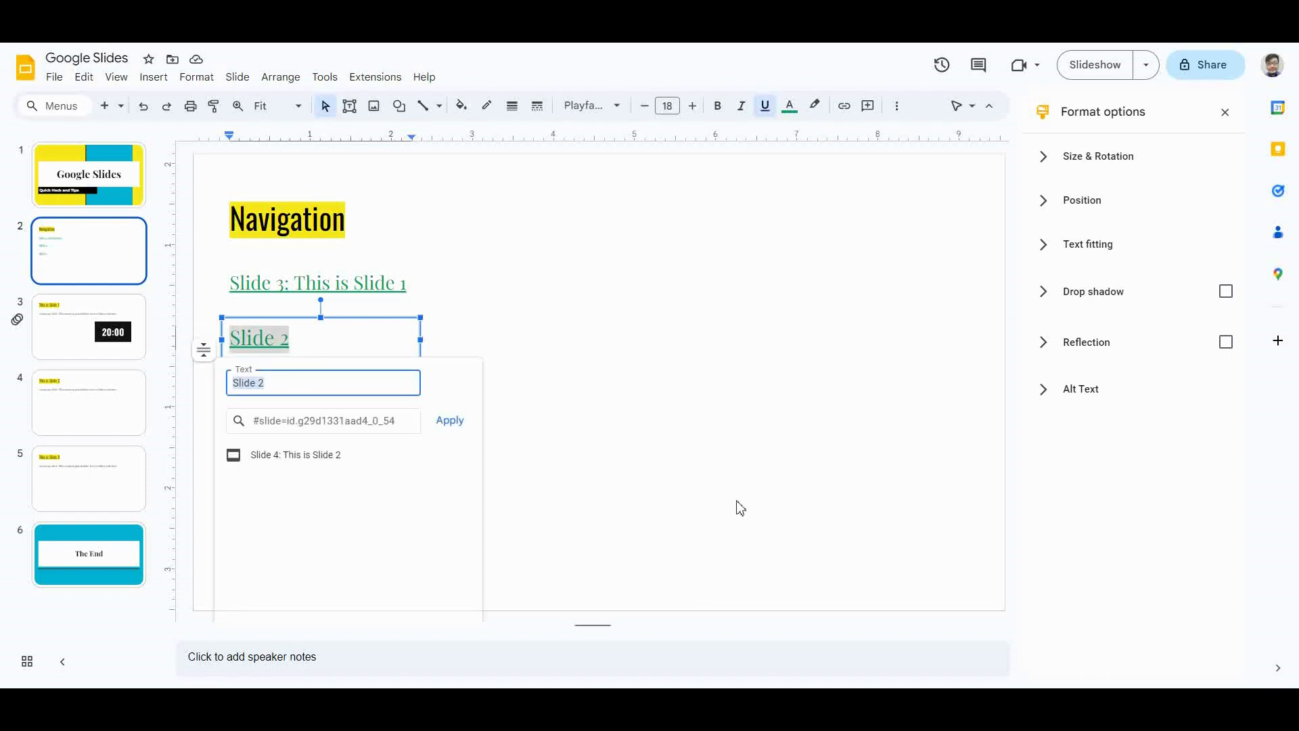
pyautogui.click(404, 421)
pyautogui.hotkey('ctrl', 'a')
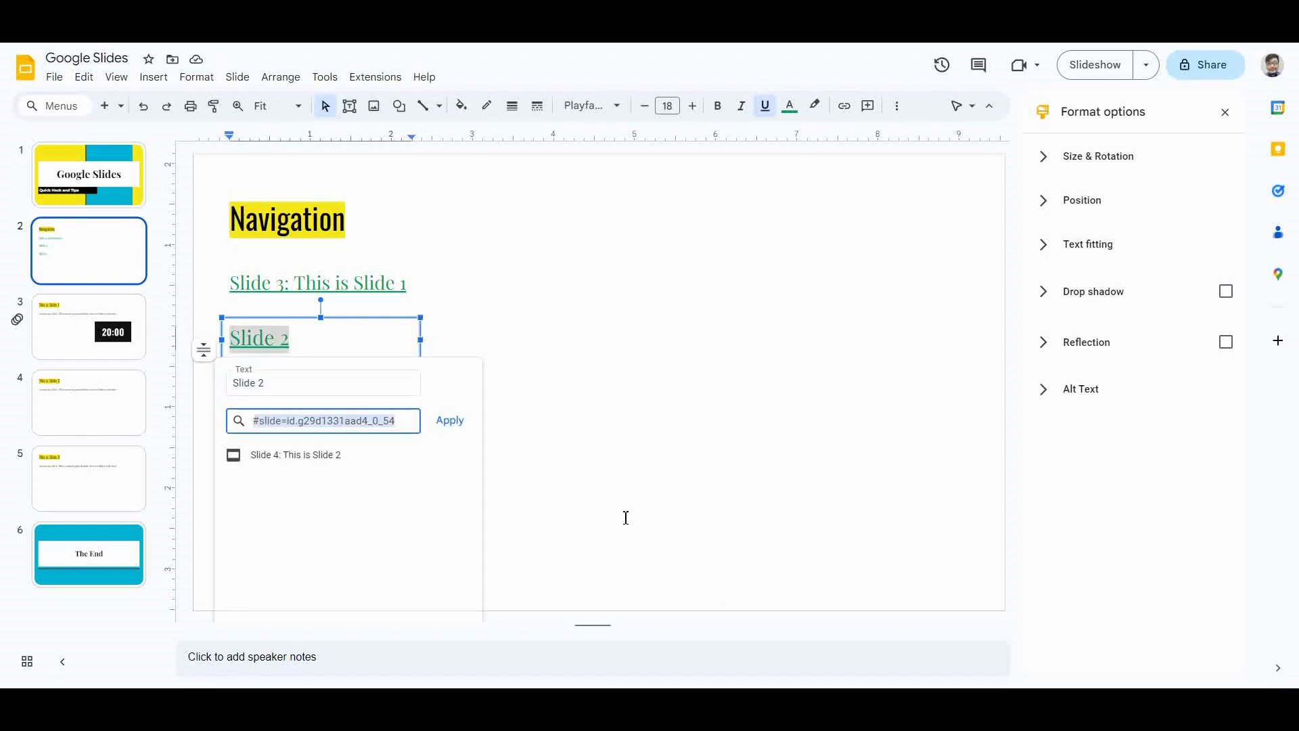
pyautogui.press('BackSpace')
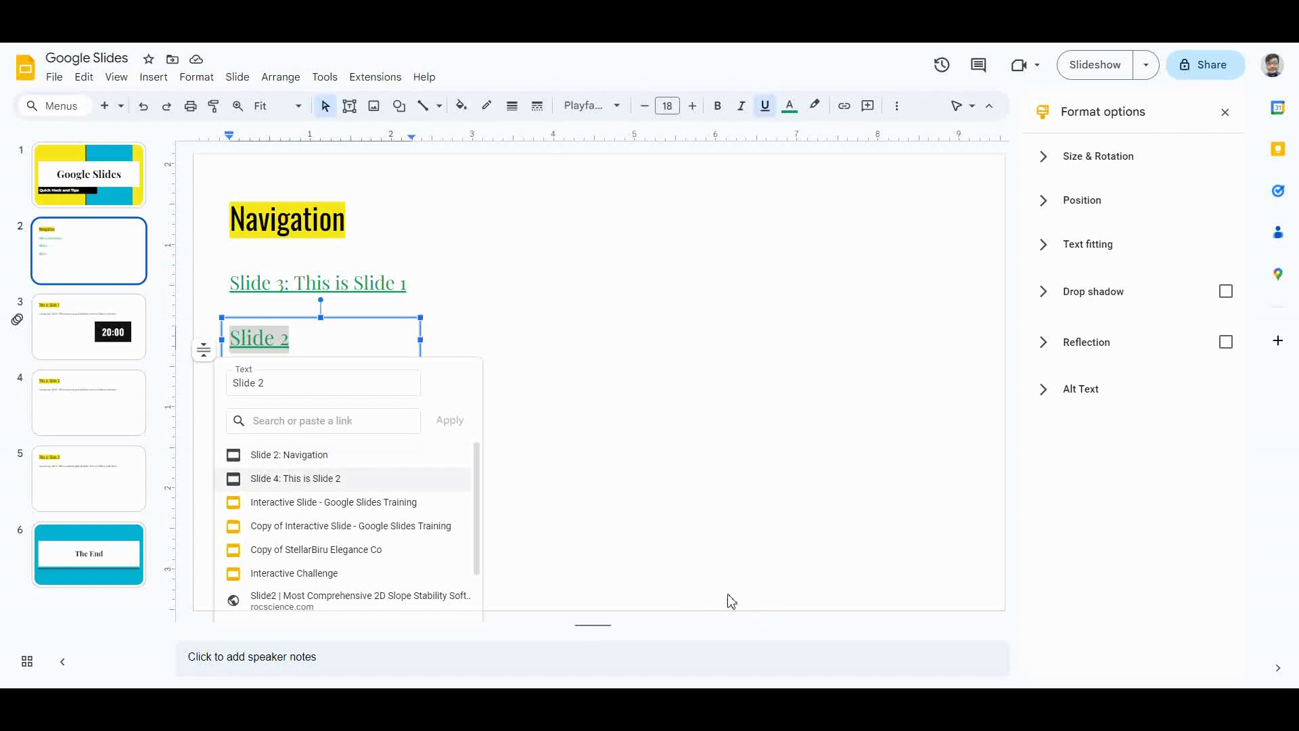
pyautogui.click(295, 478)
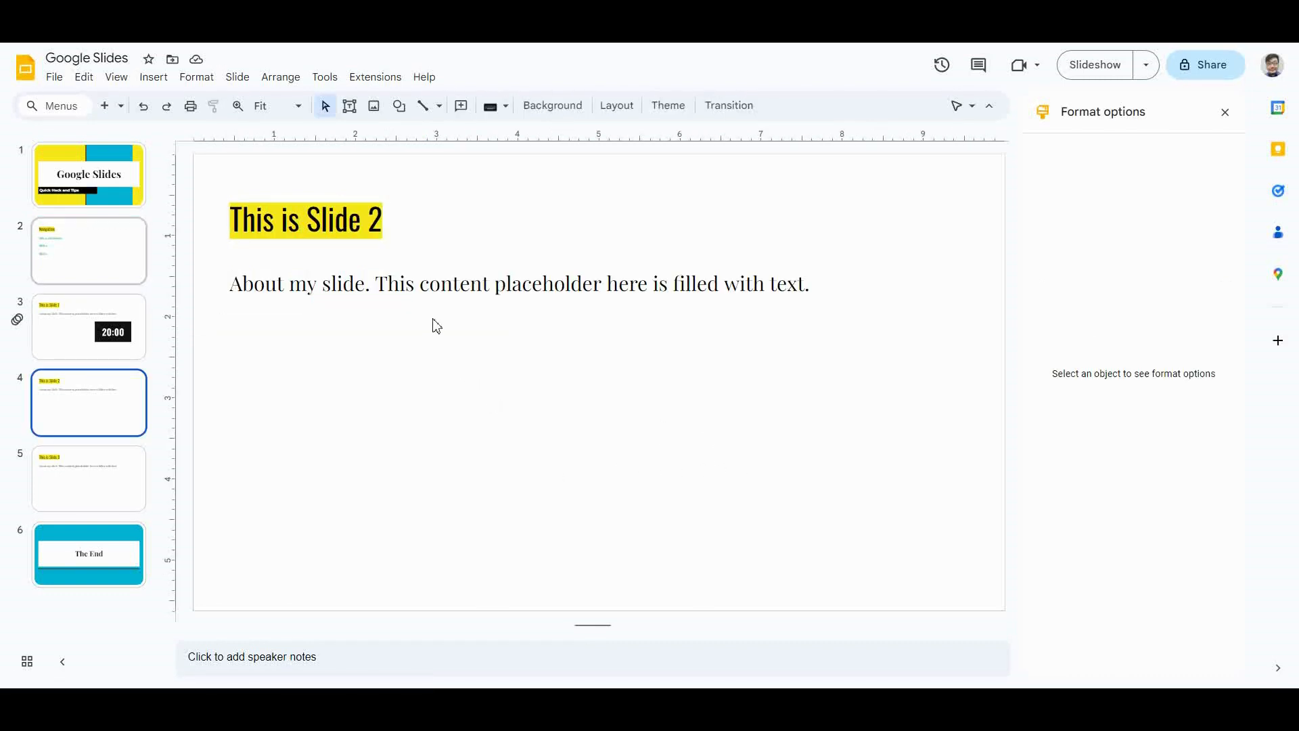
# Return to the Navigation slide and check the target of the "Slide 2" link
pyautogui.click(87, 255)
pyautogui.click(347, 363)
pyautogui.press('Return')
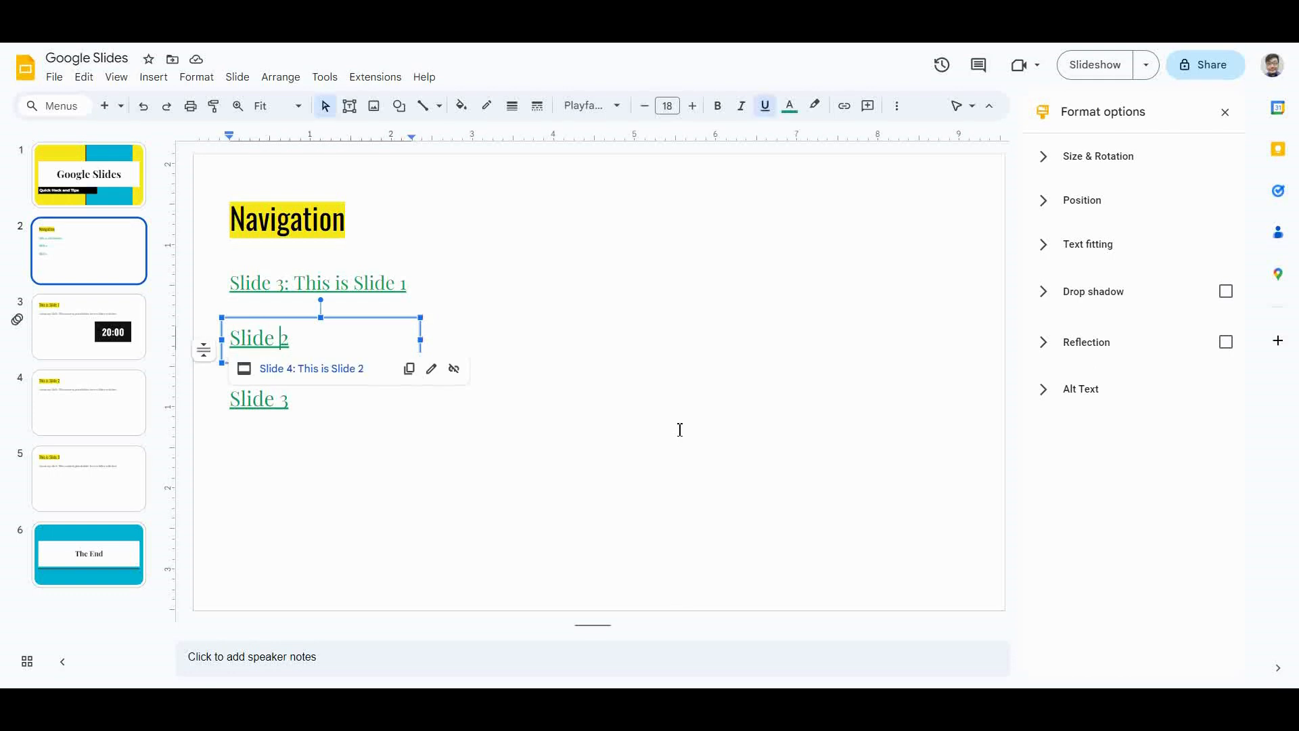
pyautogui.hotkey('ctrl', 'a')
pyautogui.press('Right')
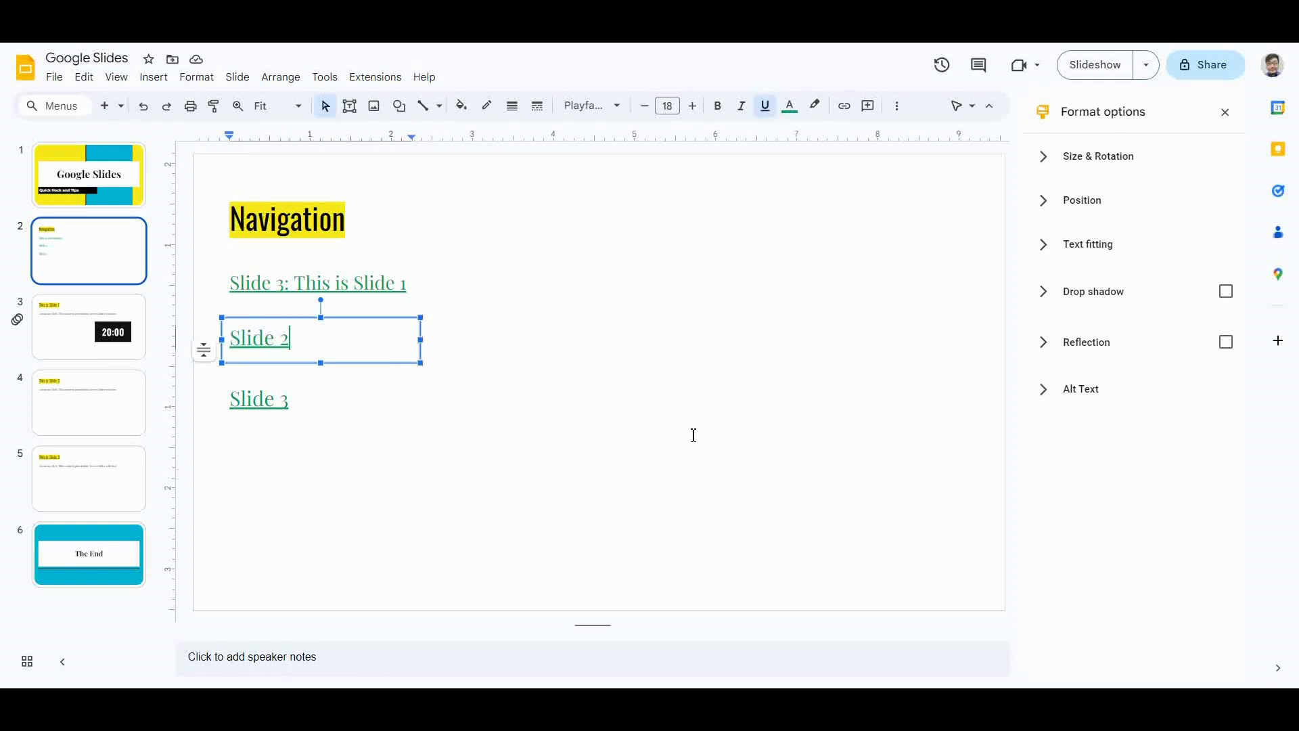
pyautogui.hotkey('shift', 'Left')
pyautogui.hotkey('ctrl', 'k')
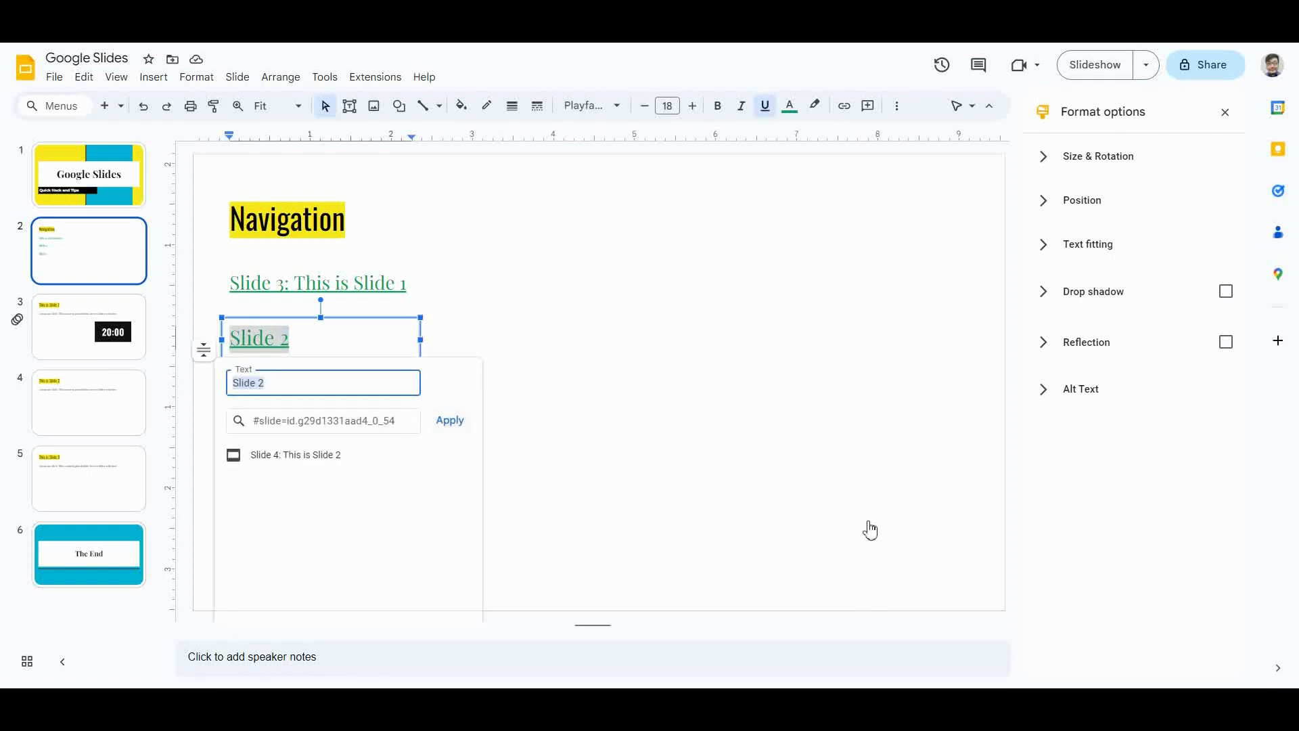
pyautogui.press('Right')
pyautogui.press('Tab')
pyautogui.hotkey('ctrl', 'shift', 'Left')
pyautogui.hotkey('ctrl', 'shift', 'Left')
pyautogui.press('BackSpace')
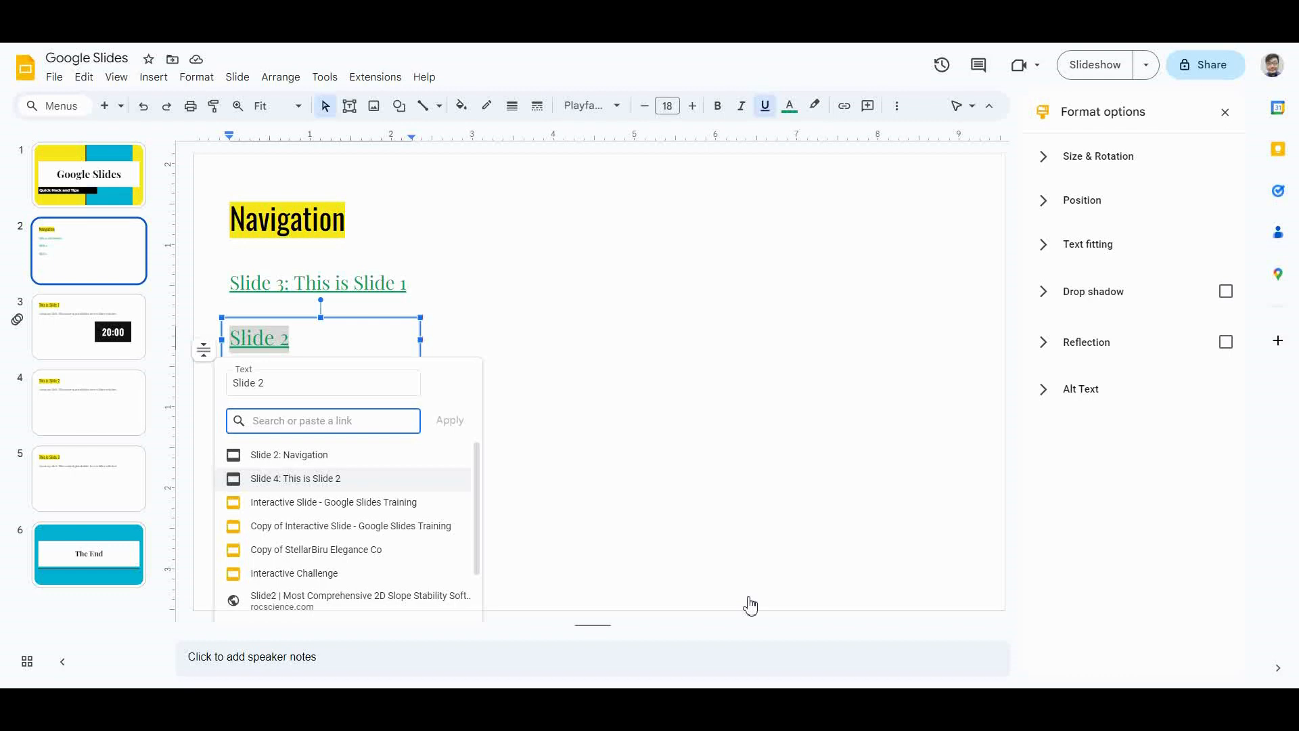
pyautogui.press('Escape')
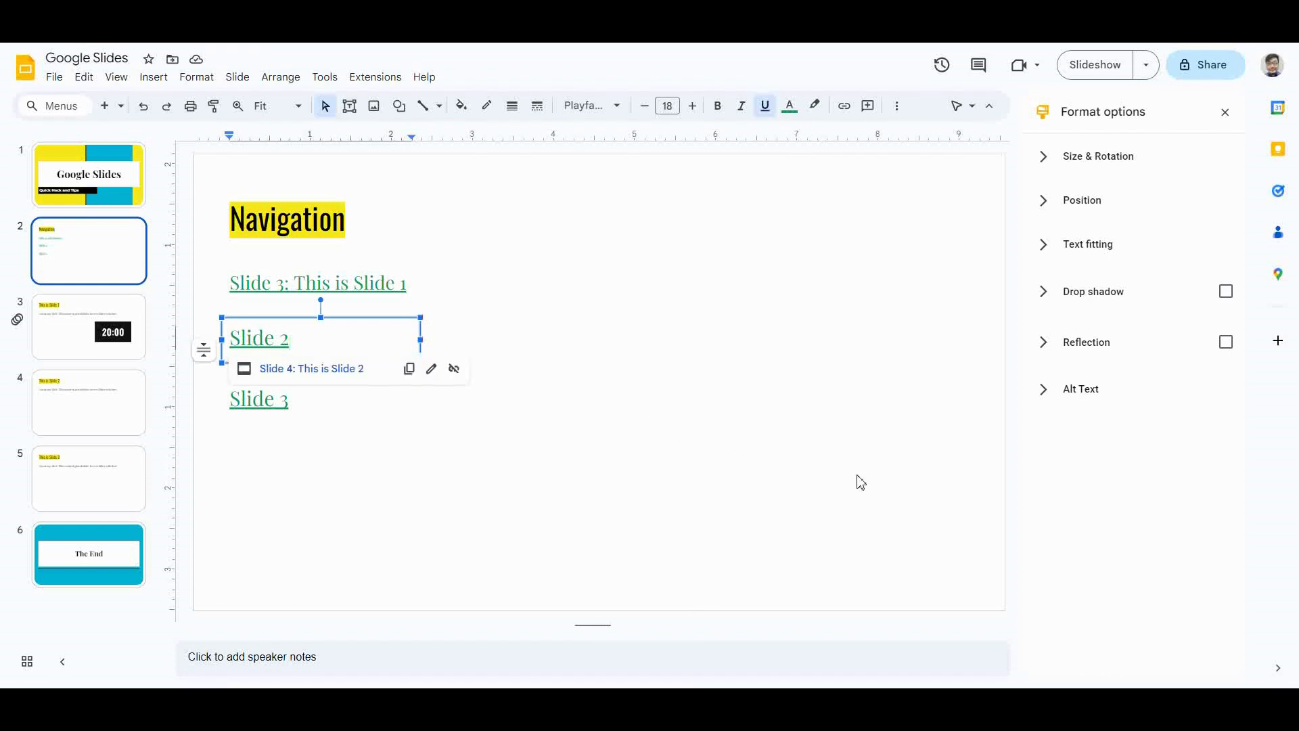
# Change the display text of the "Slide 2" link to "This is Slide 2" and apply it
pyautogui.hotkey('ctrl', 'k')
pyautogui.press('Right')
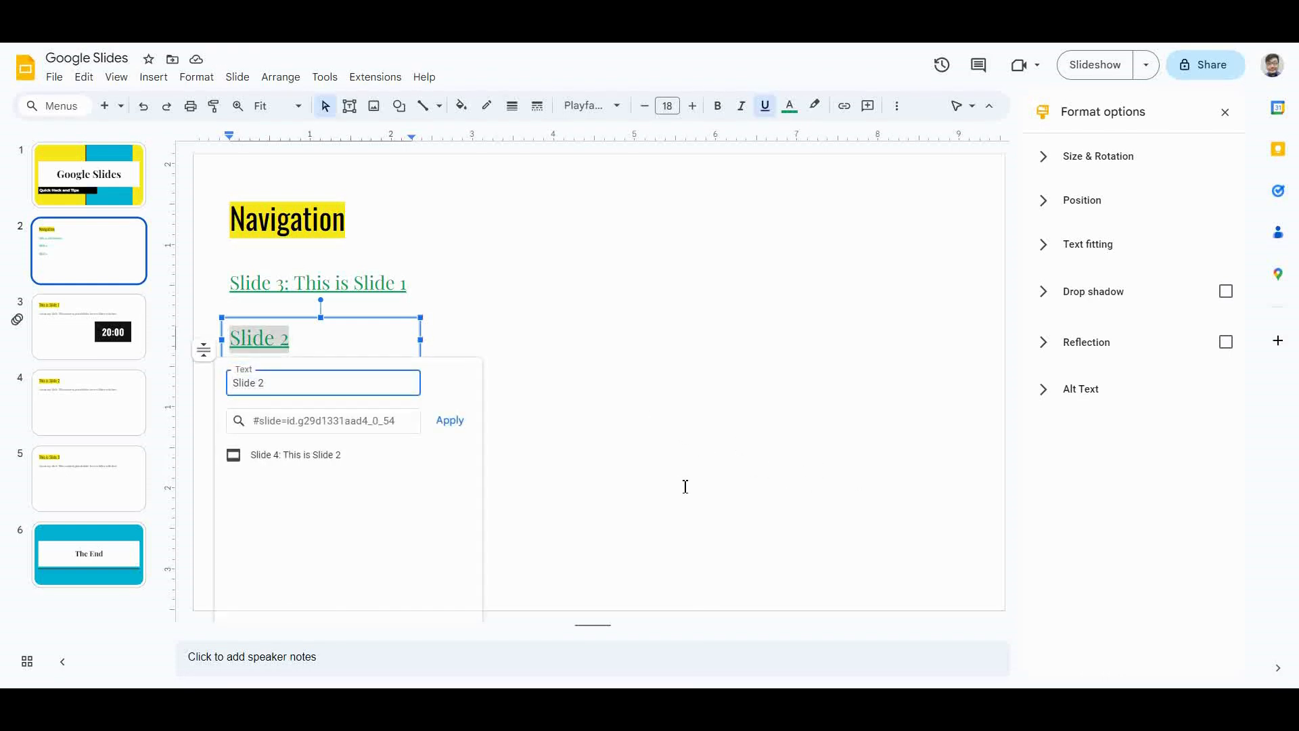
pyautogui.press('Home')
pyautogui.write('This is')
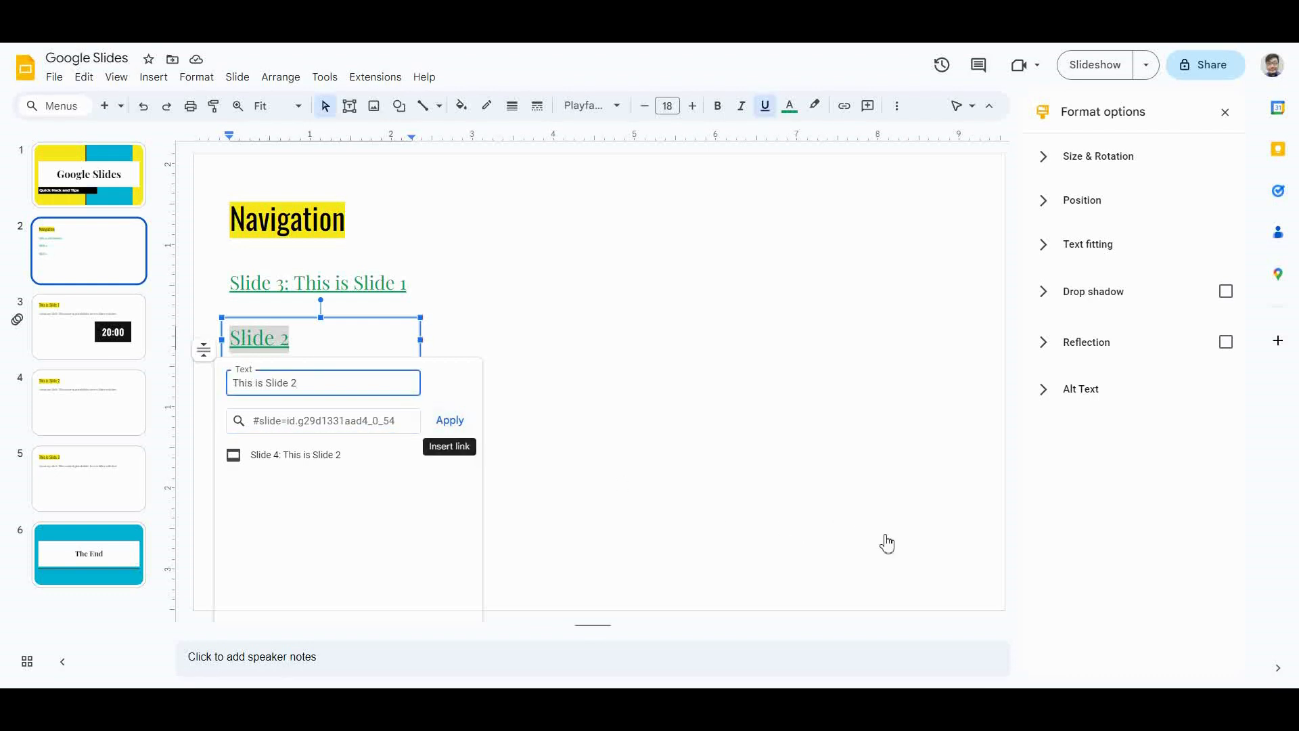
pyautogui.press('Return')
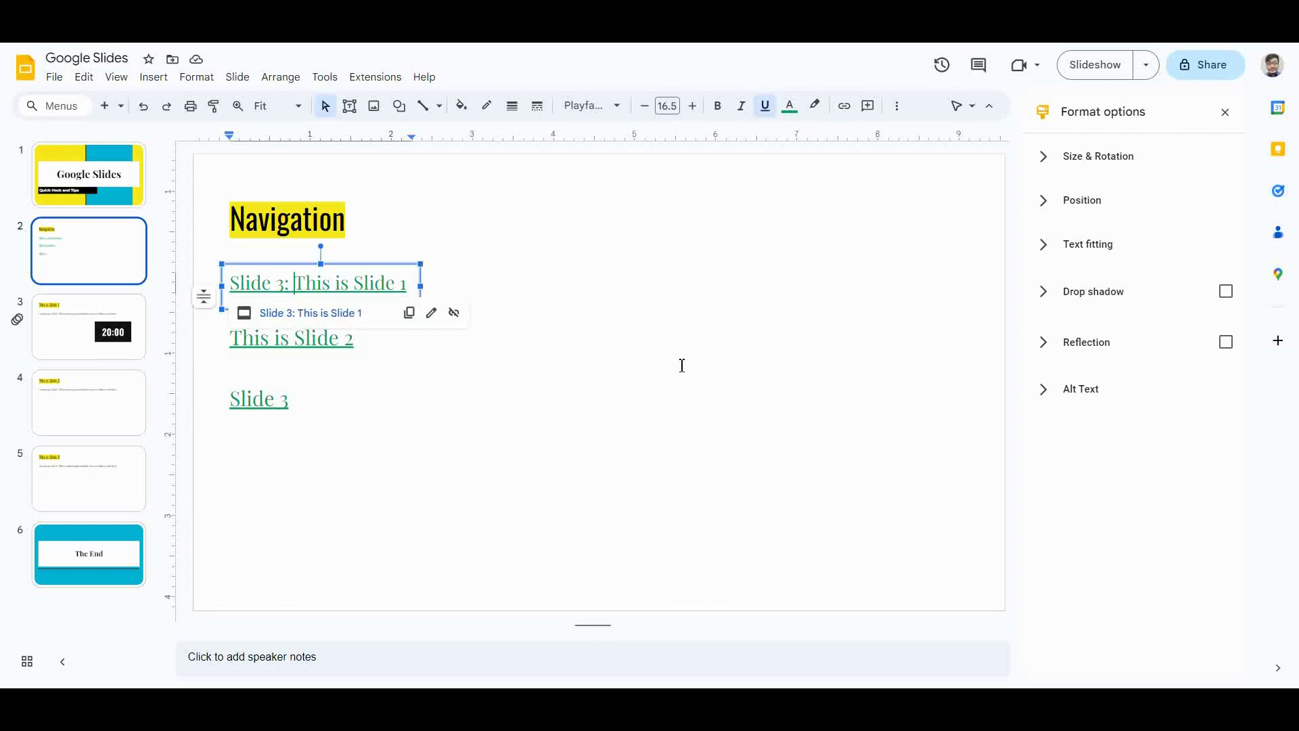
# Correct the slide number at the start of the first Navigation link so its text reads "Slide 1: This is Slide 1"
pyautogui.press('Left')
pyautogui.press('Left')
pyautogui.press('BackSpace')
pyautogui.write('1')
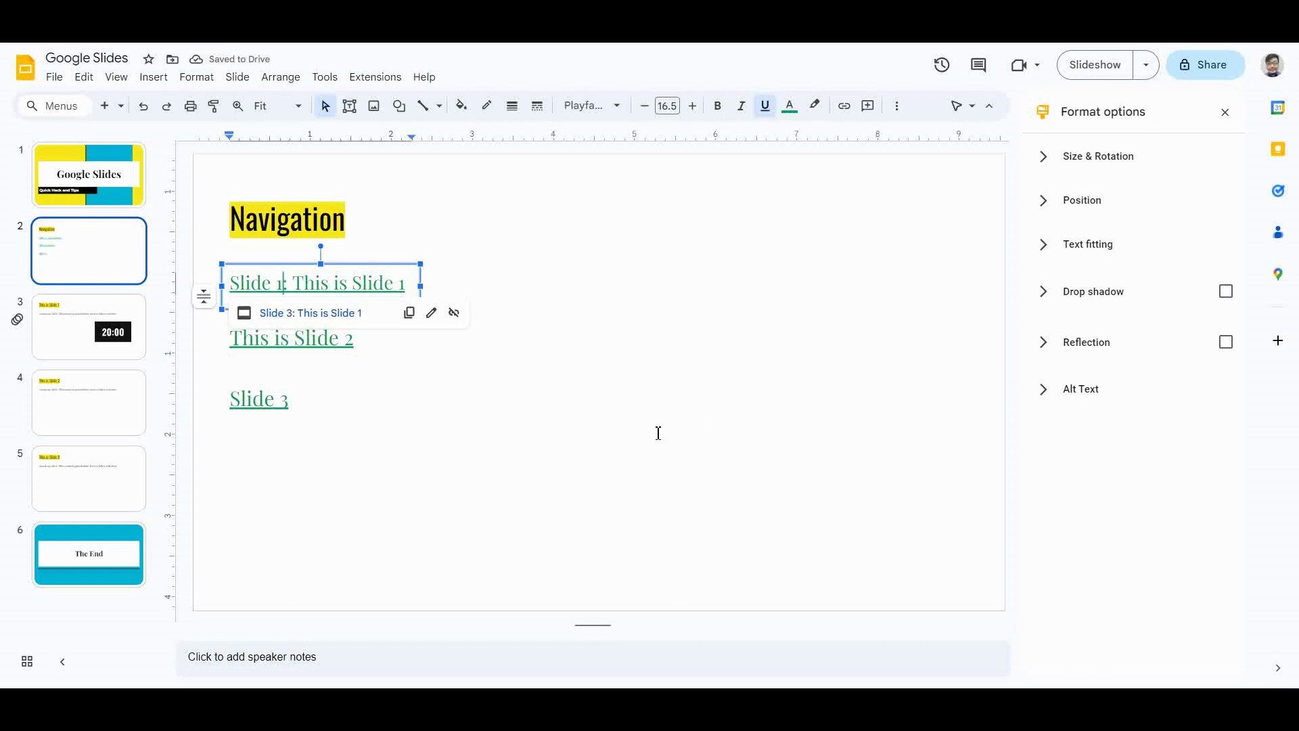
# Insert "Slide 2: " near the start of the "This is Slide 2" link text and delete the leading "T"
pyautogui.press('Down')
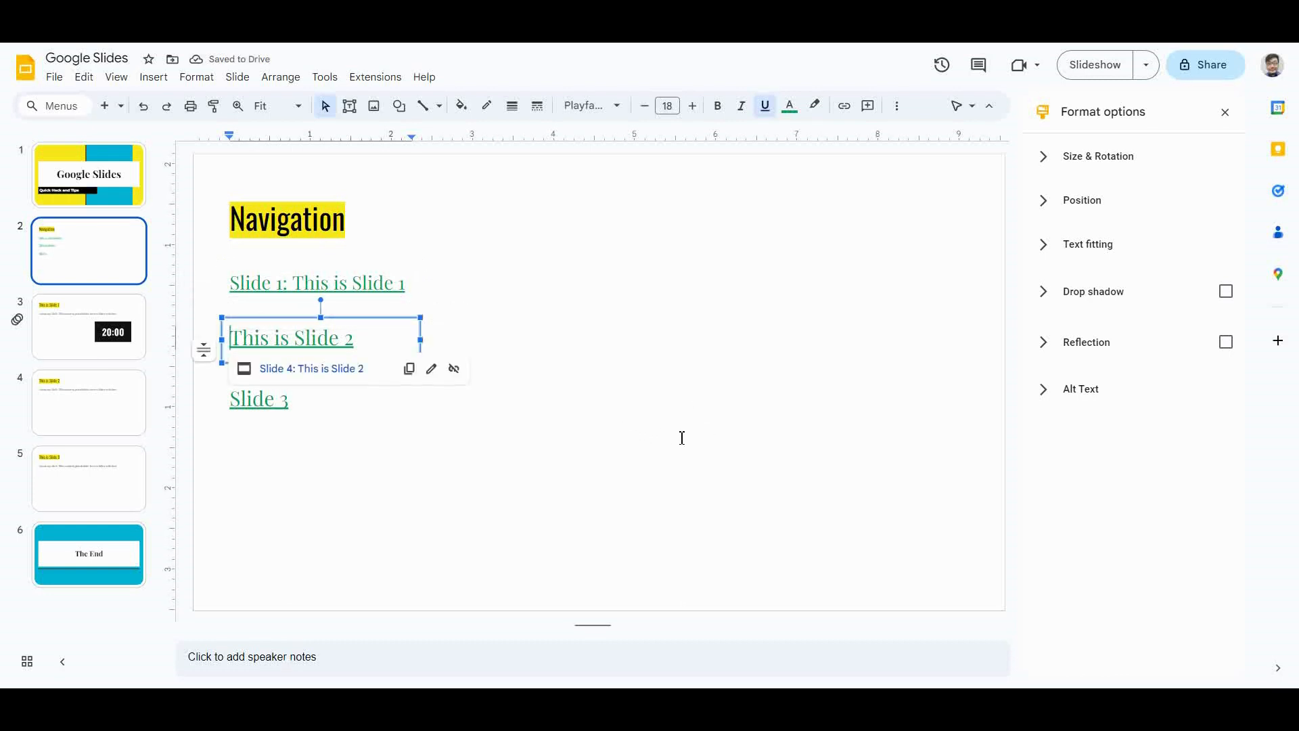
pyautogui.write('Thi')
pyautogui.press('BackSpace')
pyautogui.press('BackSpace')
pyautogui.press('BackSpace')
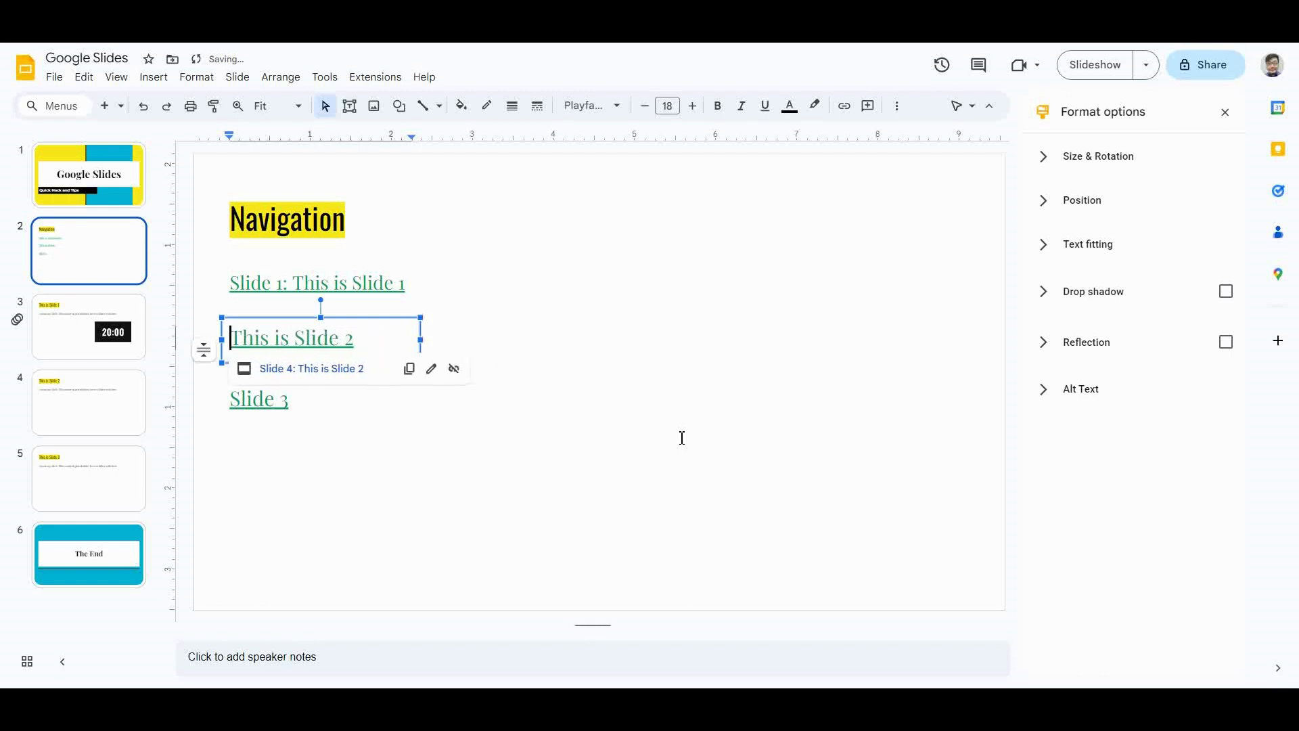
pyautogui.press('Right')
pyautogui.write('Slide 2')
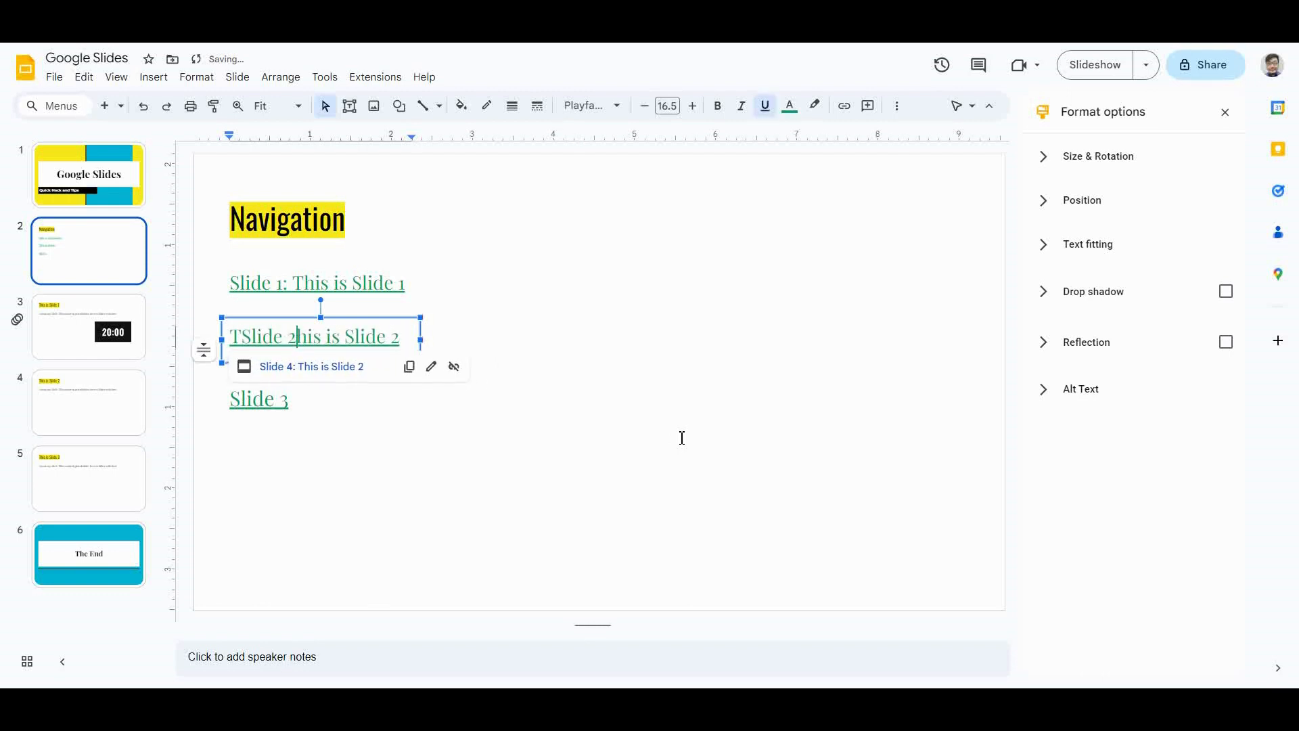
pyautogui.write(':')
pyautogui.press('Left')
pyautogui.press('Left')
pyautogui.press('Left')
pyautogui.press('Left')
pyautogui.press('Left')
pyautogui.press('Left')
pyautogui.press('Left')
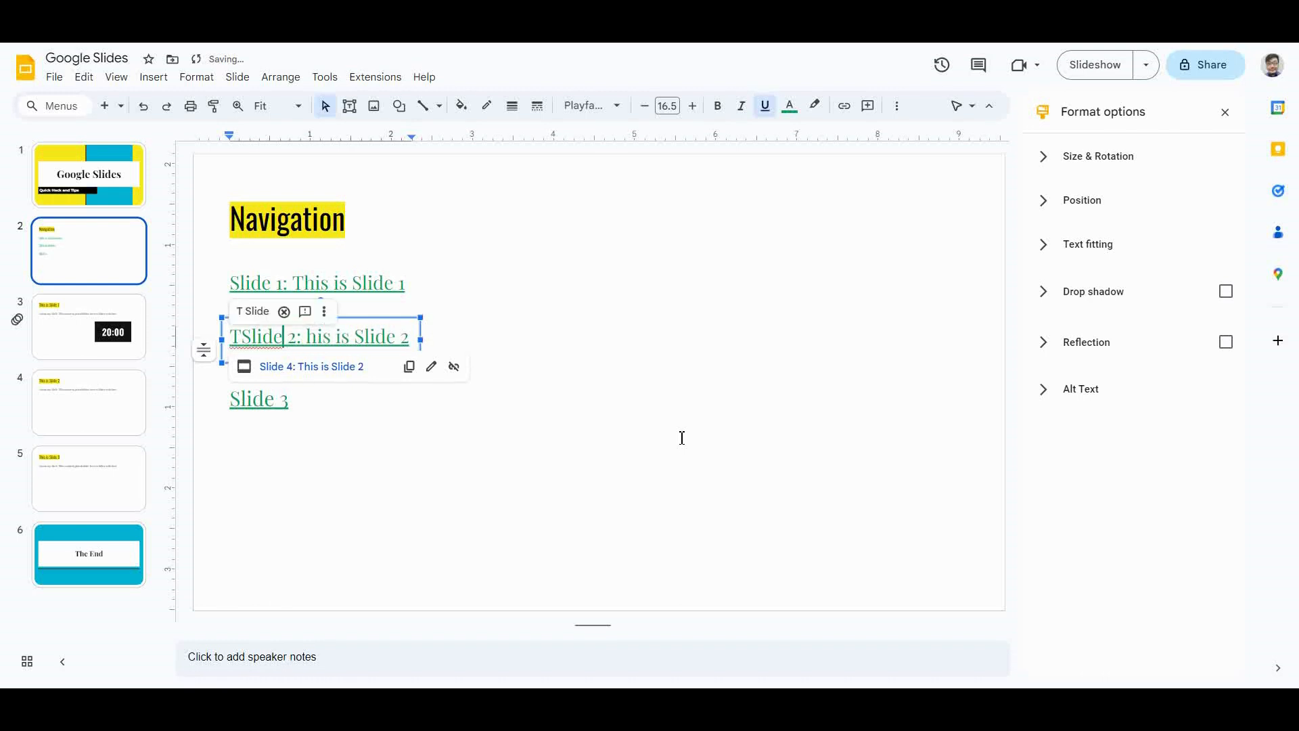
pyautogui.press('BackSpace')
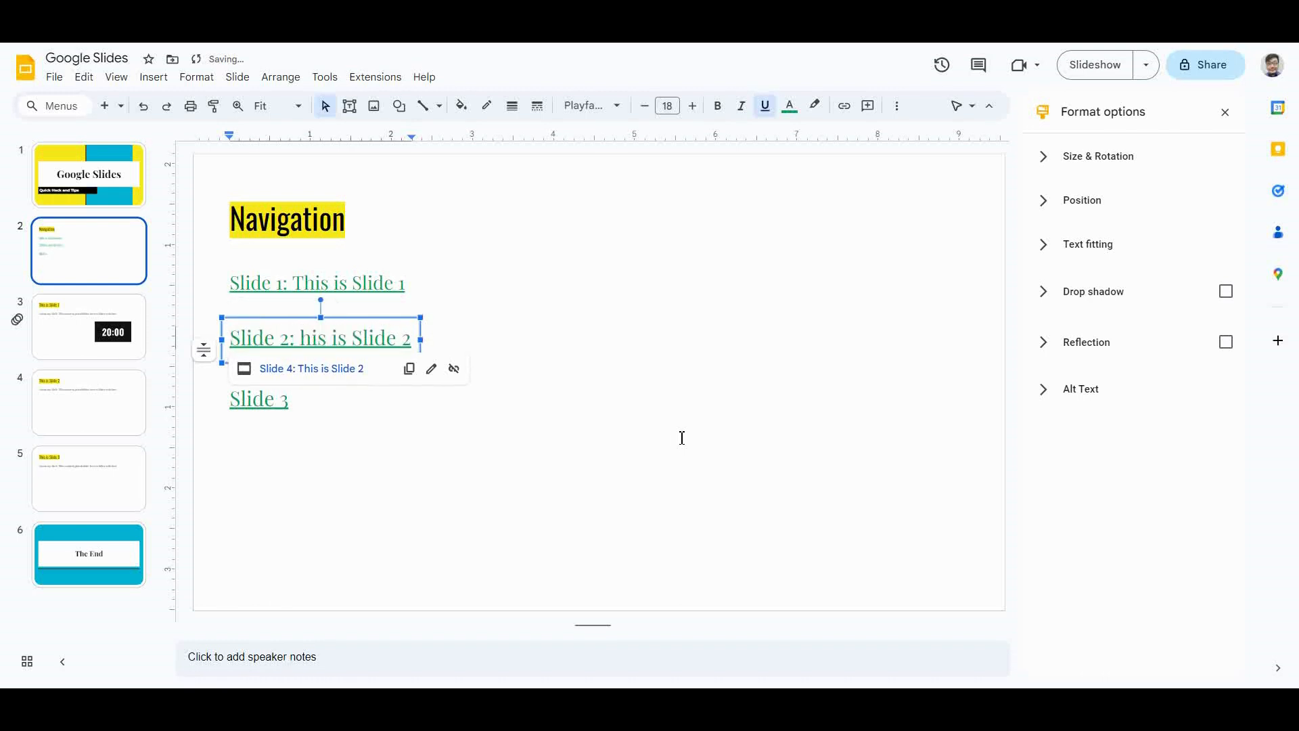
# Edit the "Slide 3" link's display text to "Slide 3: This is Slide 3", keeping its target, and apply it
pyautogui.click(269, 407)
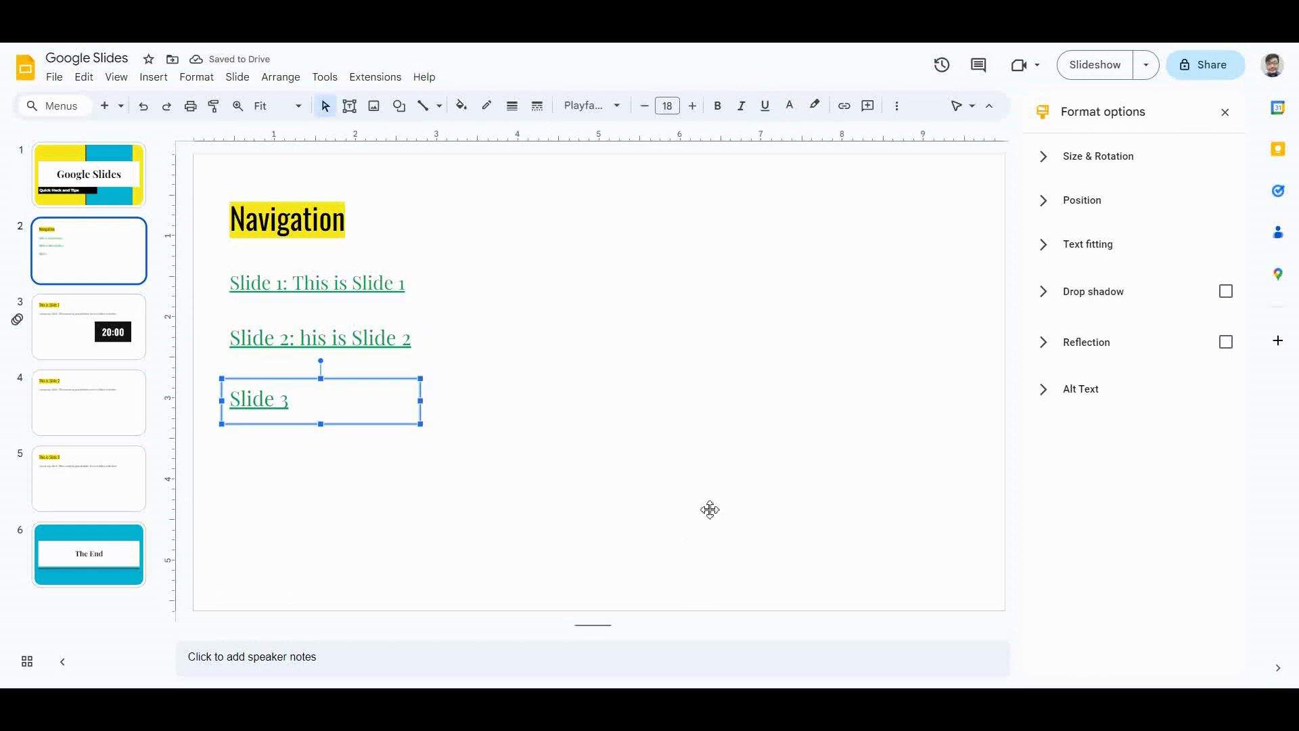
pyautogui.click(279, 400)
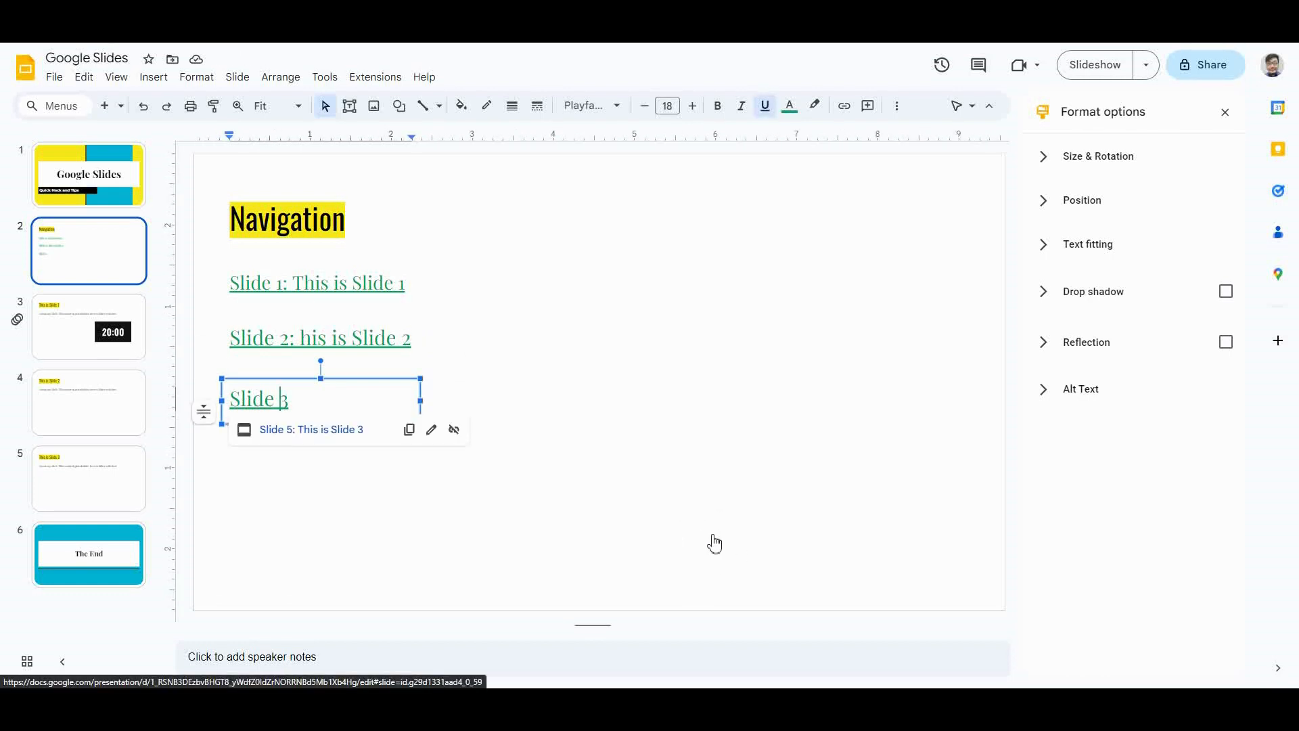
pyautogui.click(431, 429)
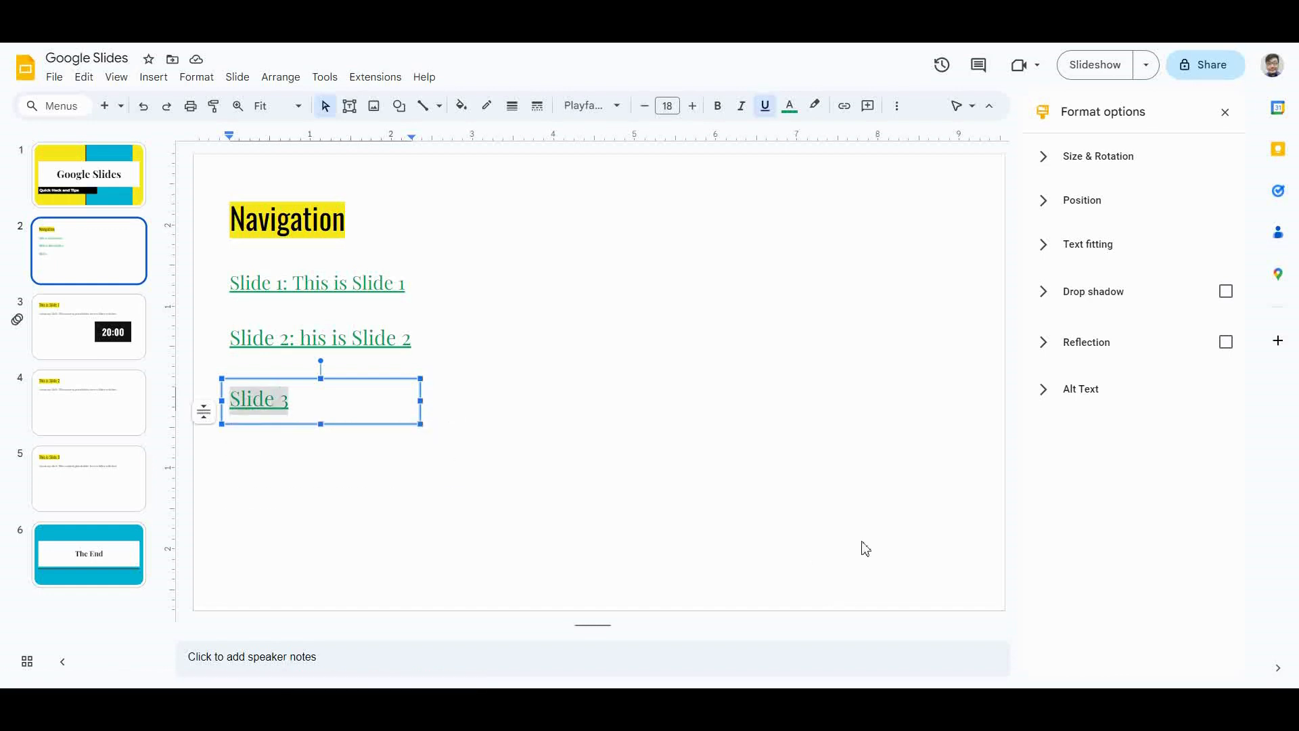
pyautogui.press('Tab')
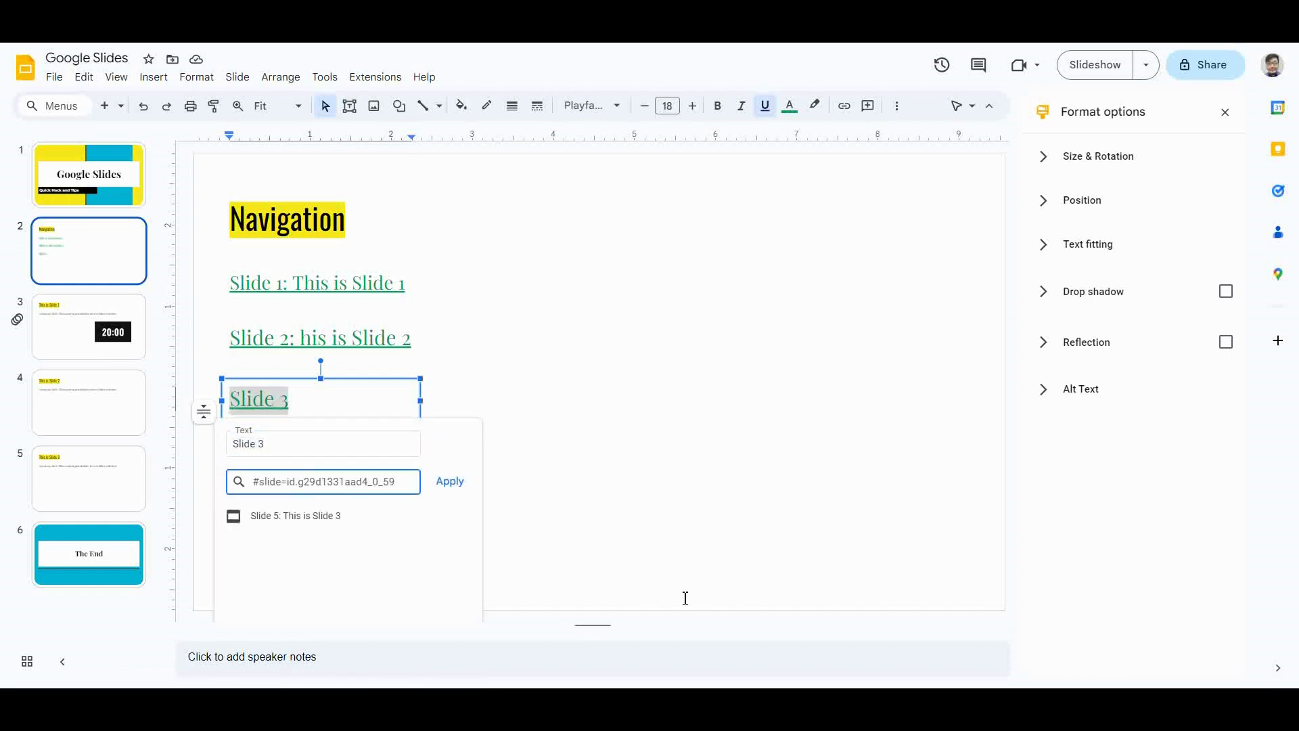
pyautogui.moveTo(396, 482); pyautogui.dragTo(251, 482)
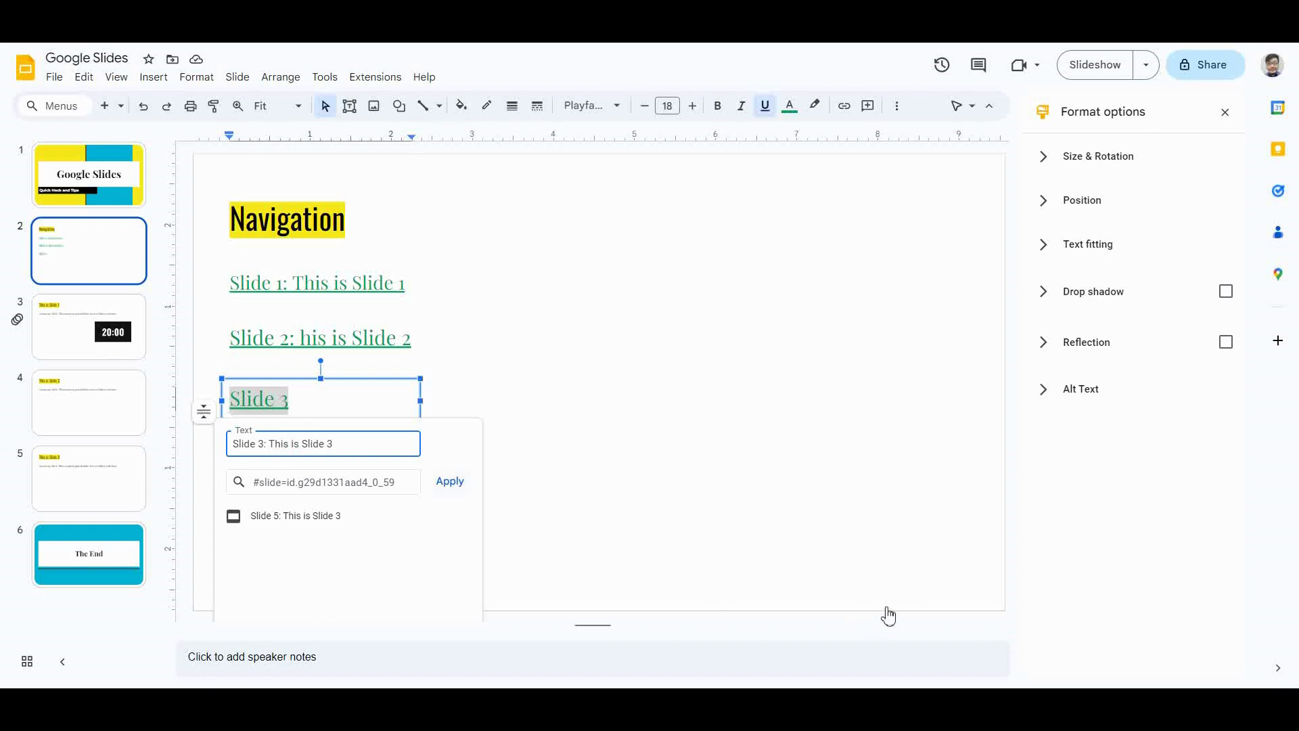
pyautogui.press('Return')
# Insert the missing "T" so the second link's text reads "Slide 2: This is Slide 2", and deselect the text box
pyautogui.click(300, 338)
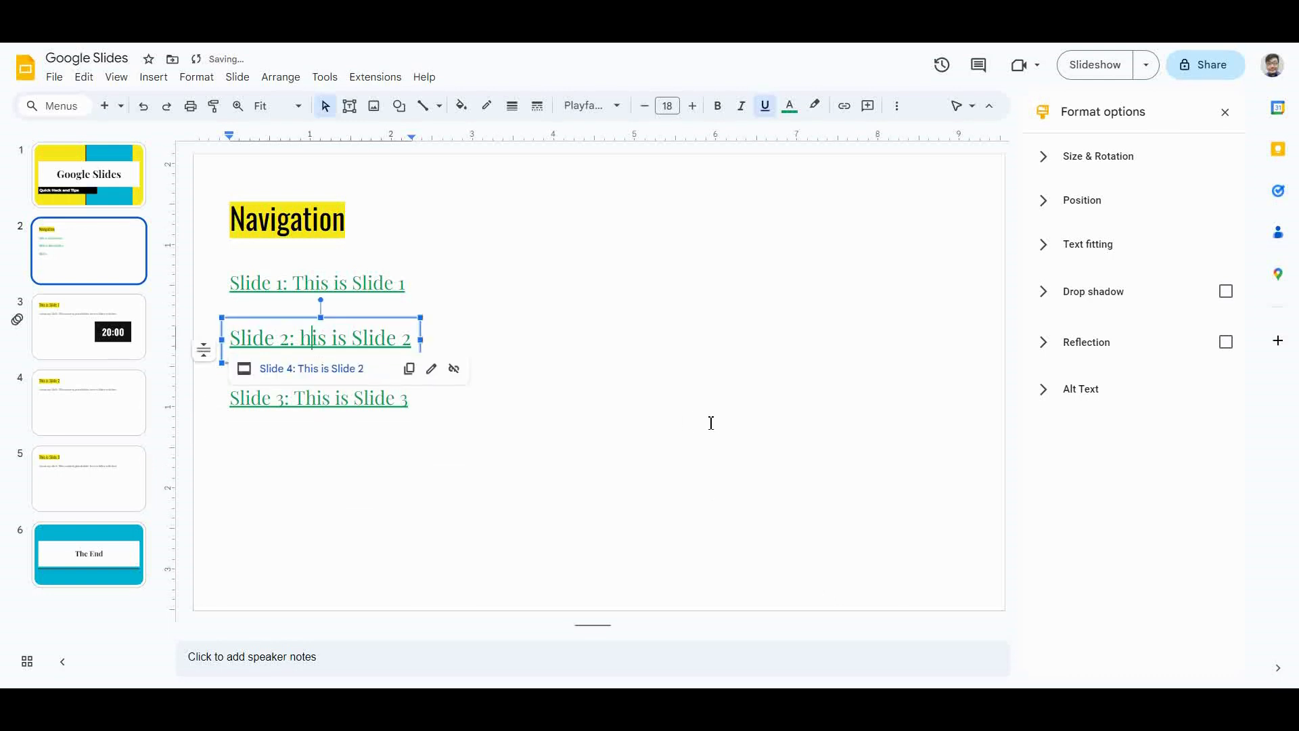
pyautogui.write('T')
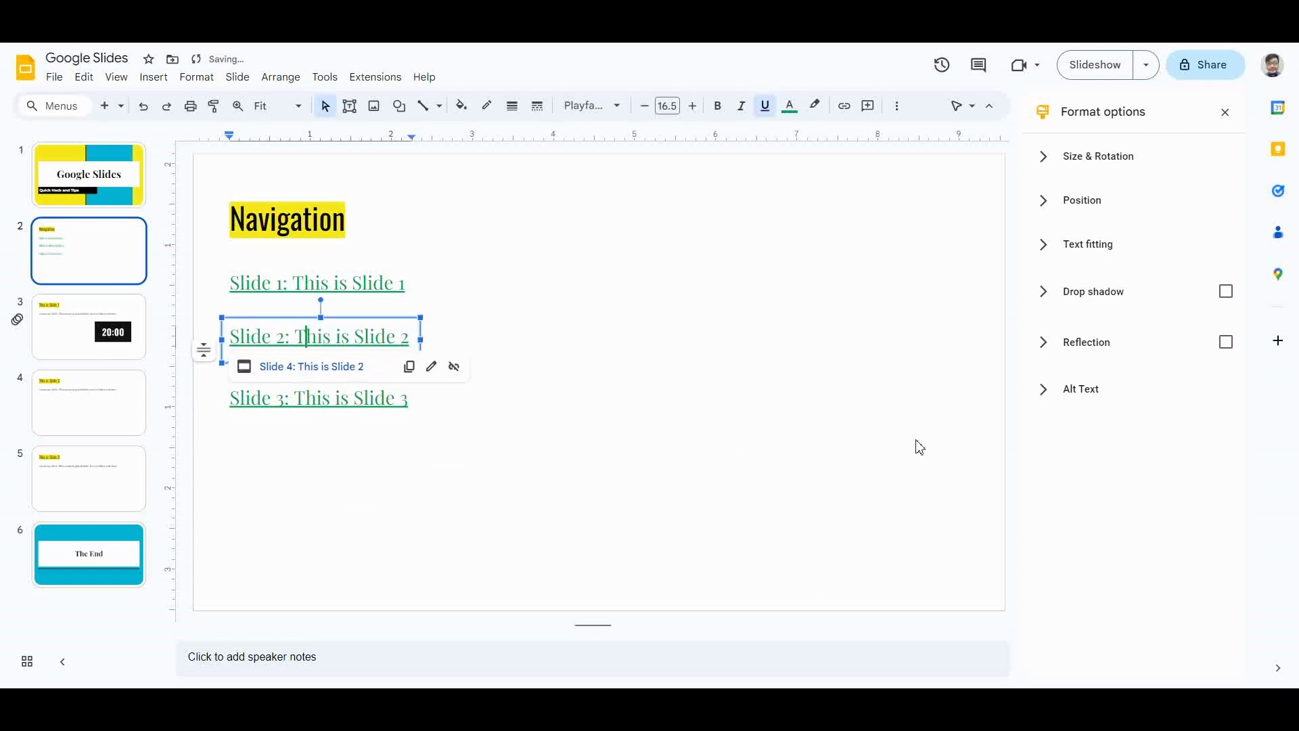
pyautogui.click(963, 399)
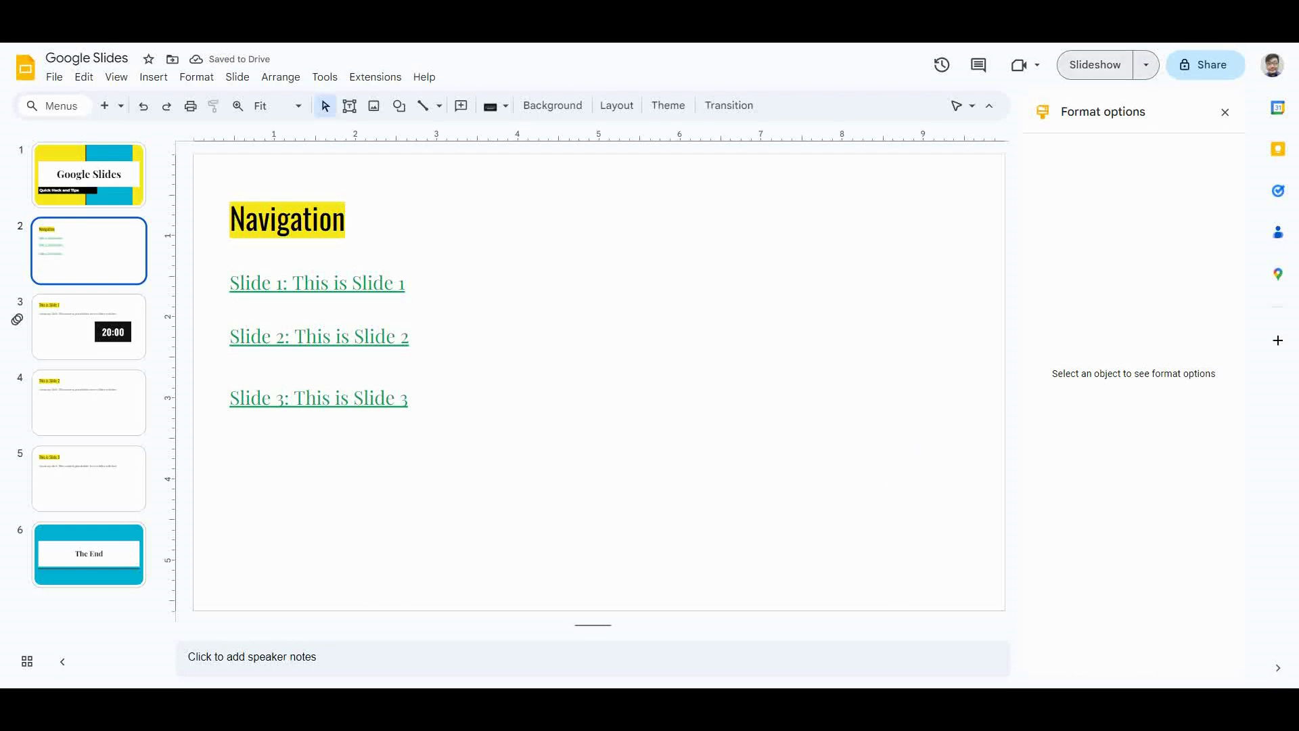
# Present the Navigation slide, test the links to Slide 2 and Slide 1, and exit the slideshow
pyautogui.click(1096, 64)
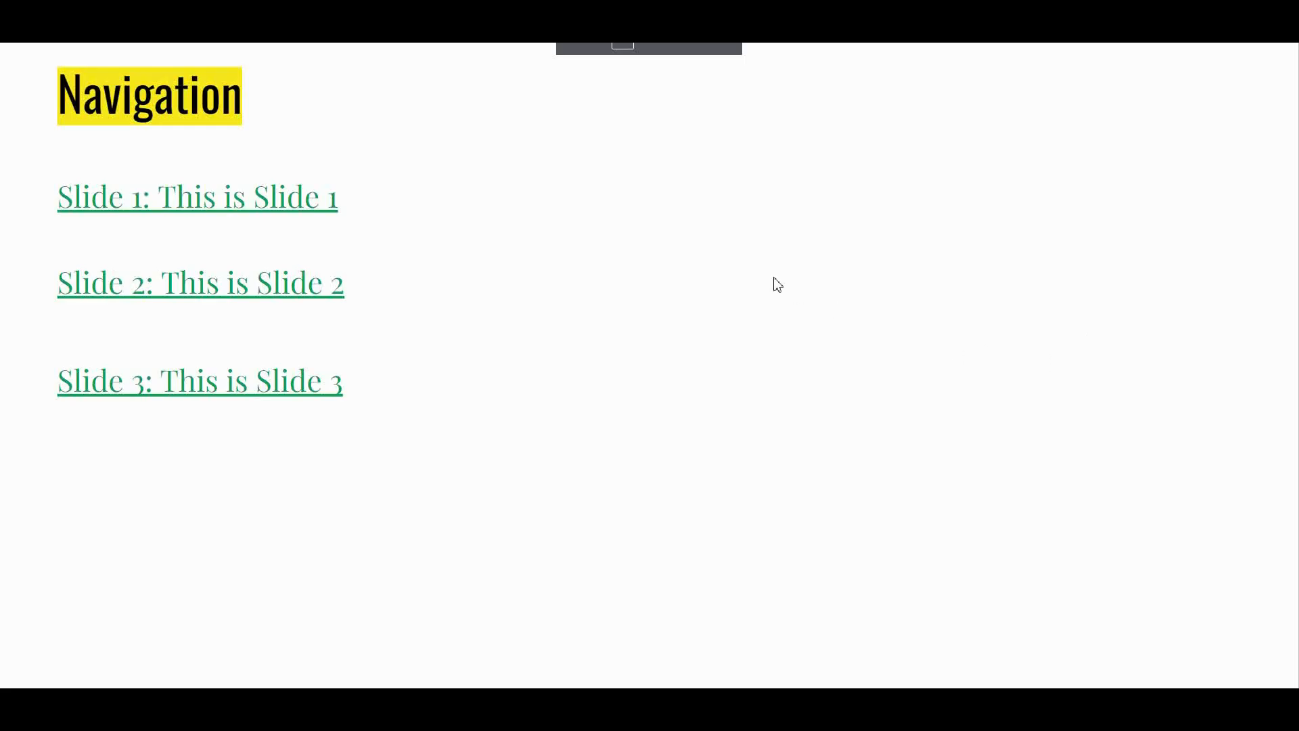
pyautogui.click(670, 371)
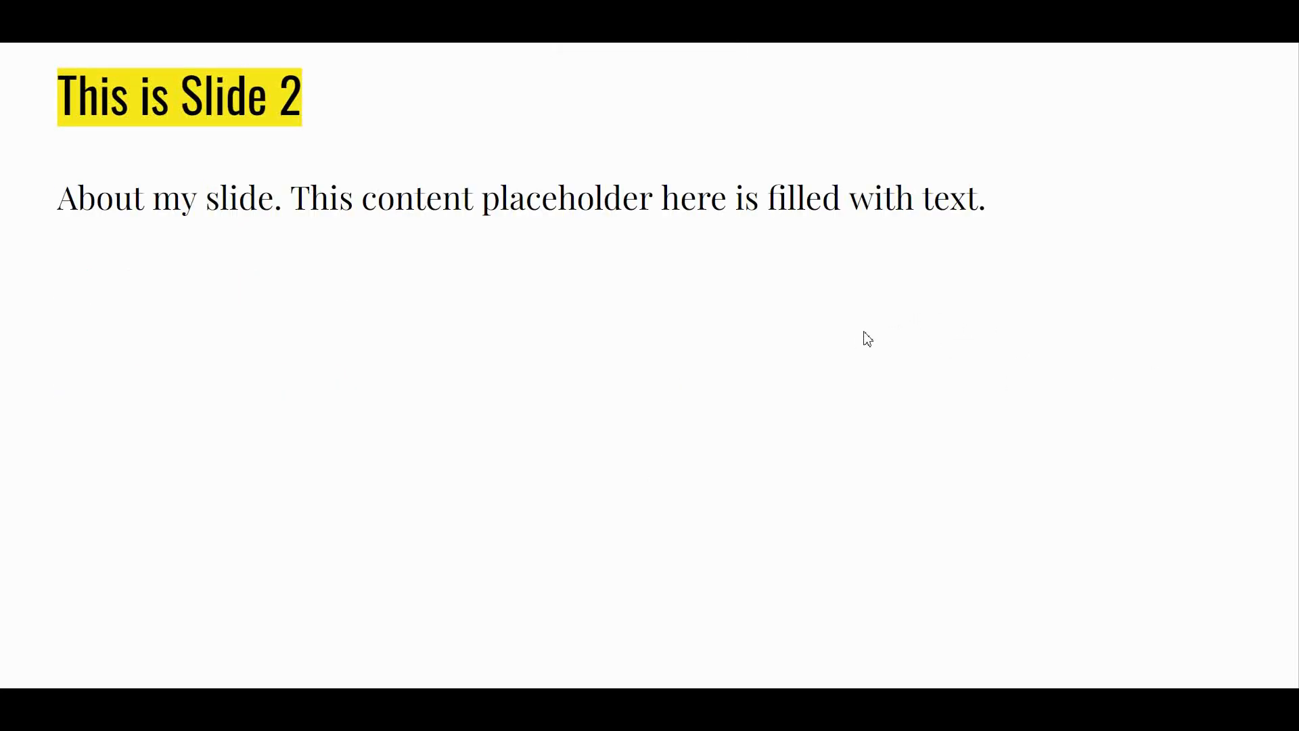
pyautogui.press('Left')
pyautogui.press('Left')
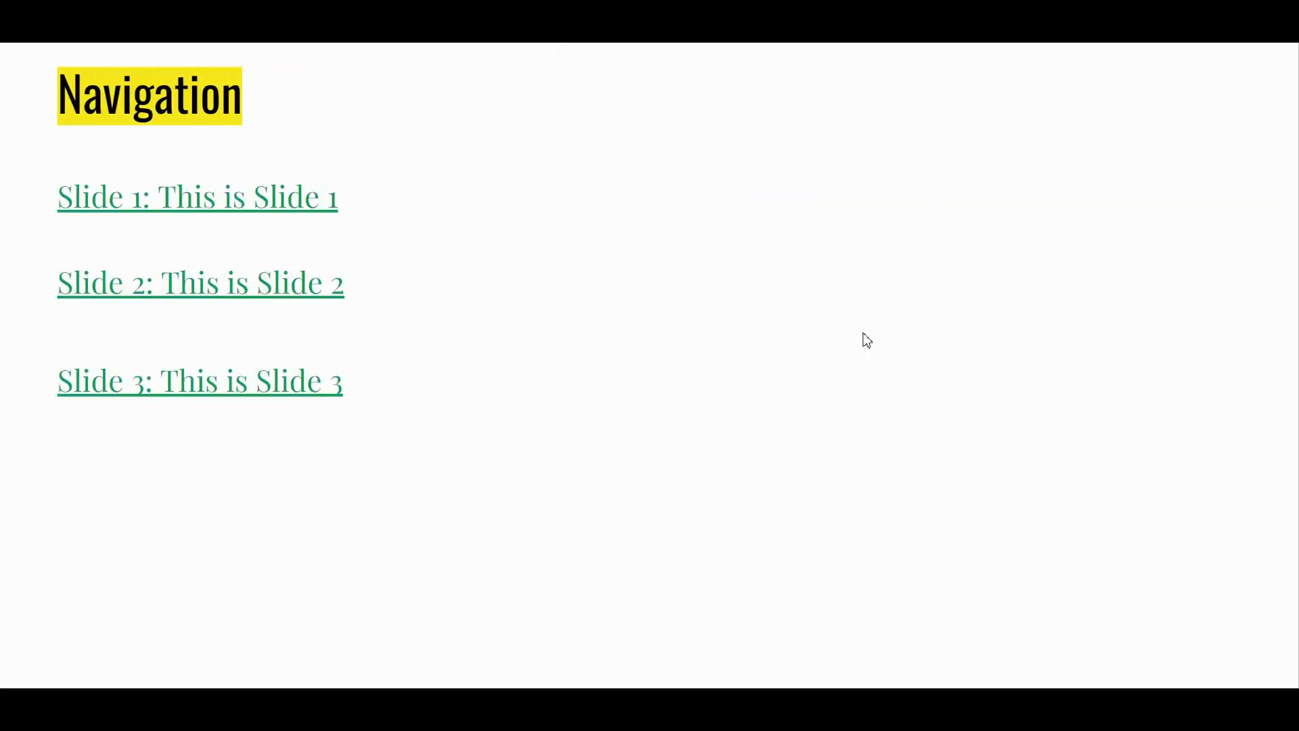
pyautogui.click(676, 267)
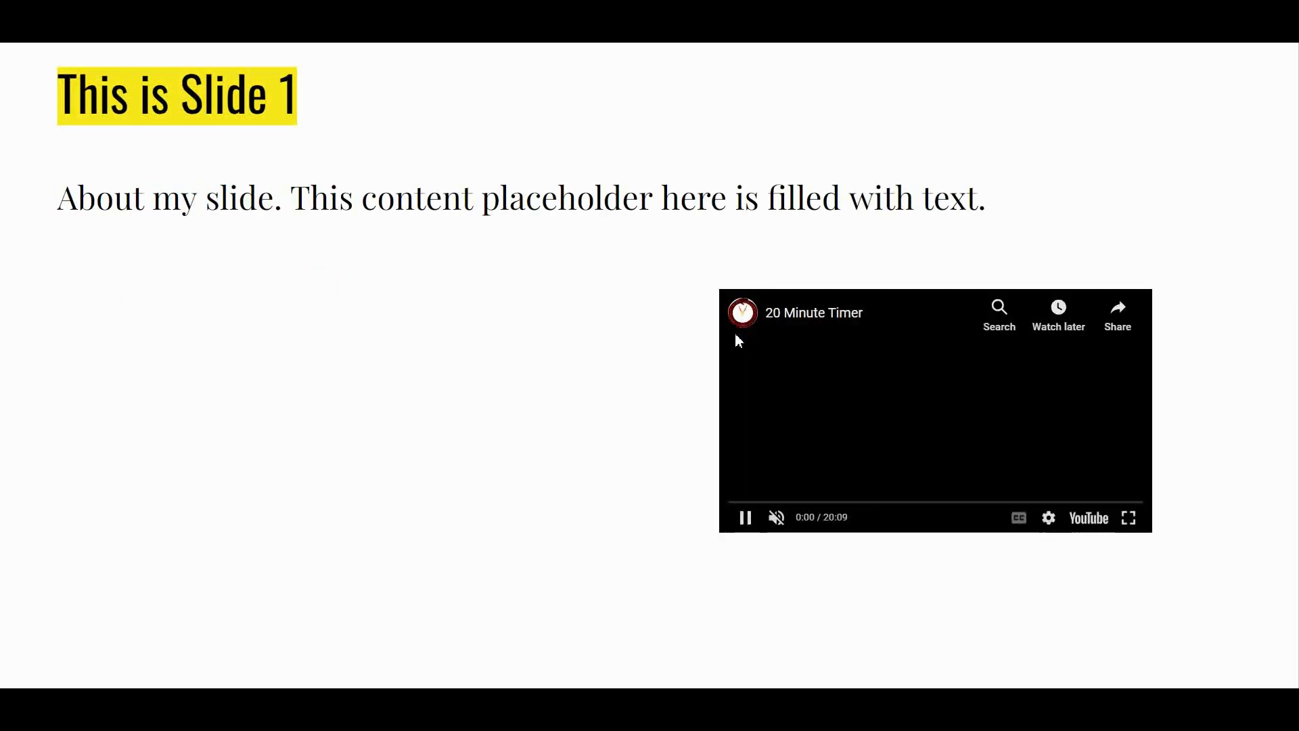
pyautogui.press('Escape')
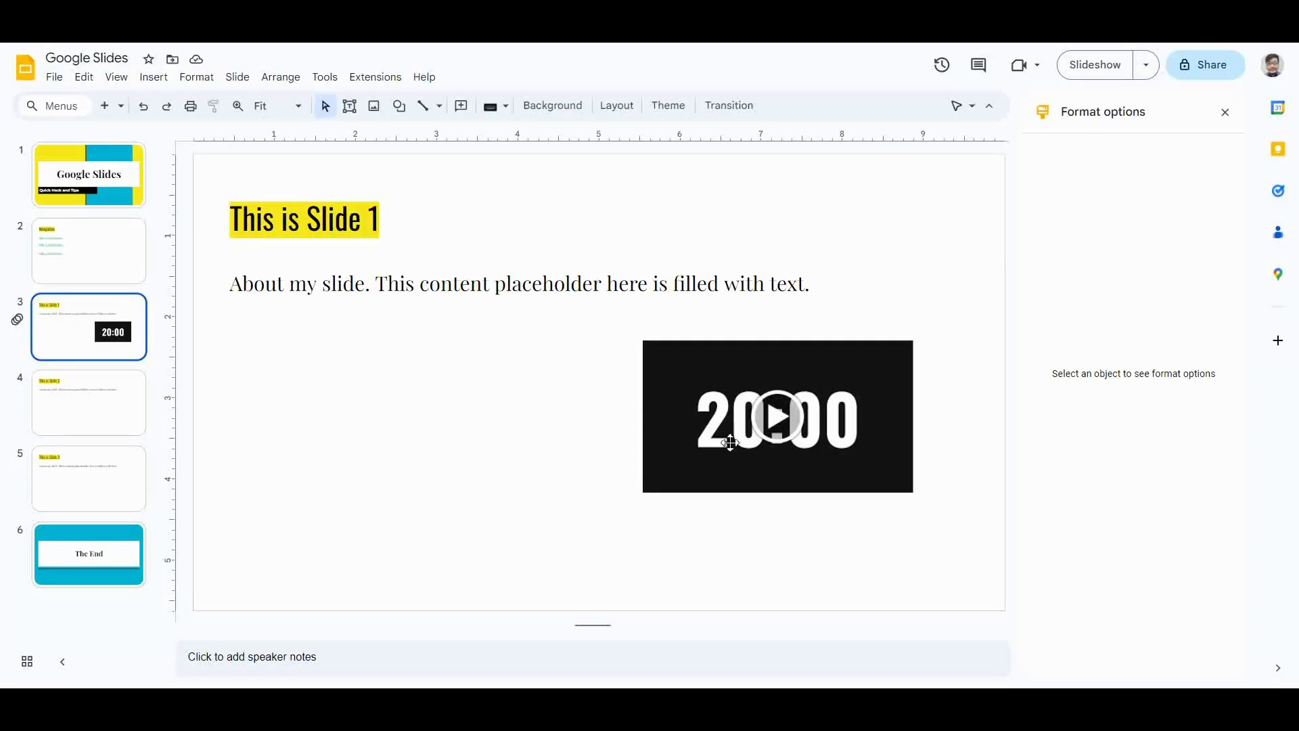
# Go back to the "This is Slide 1" slide and open the list of objects that can be inserted
pyautogui.press('Up')
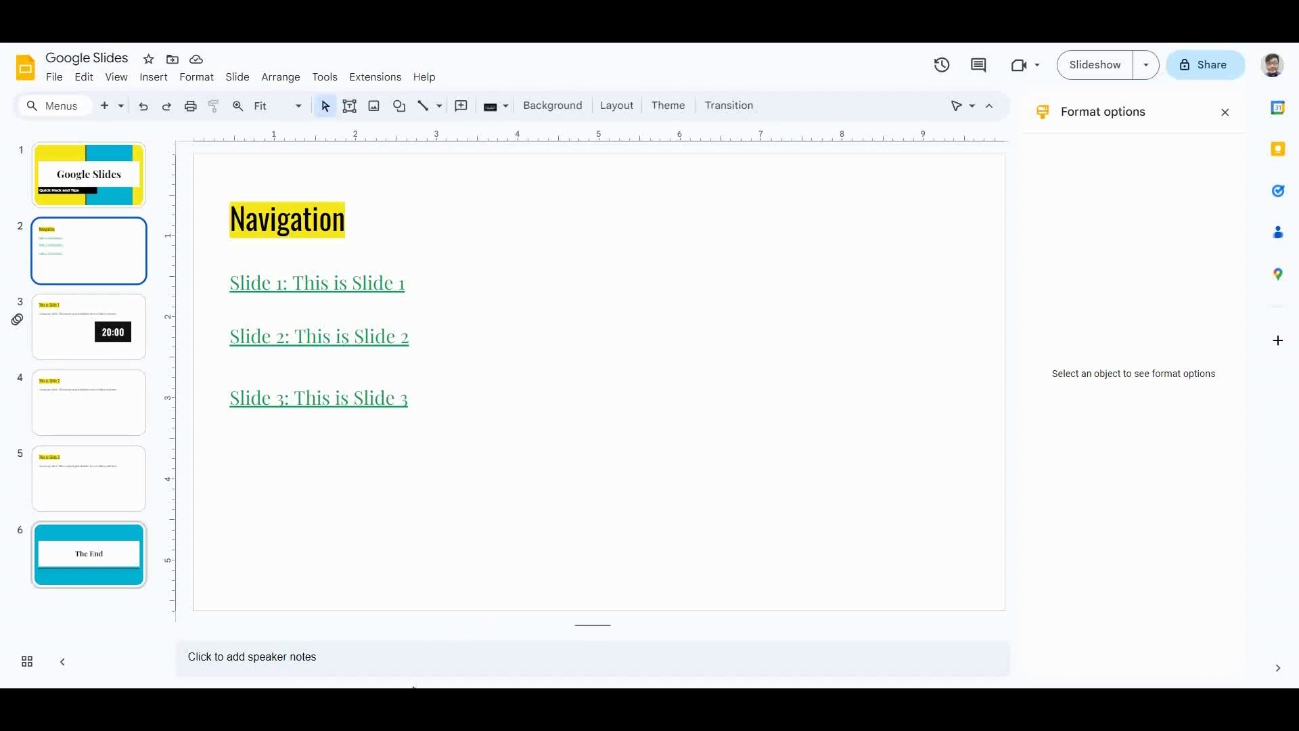
pyautogui.press('Down')
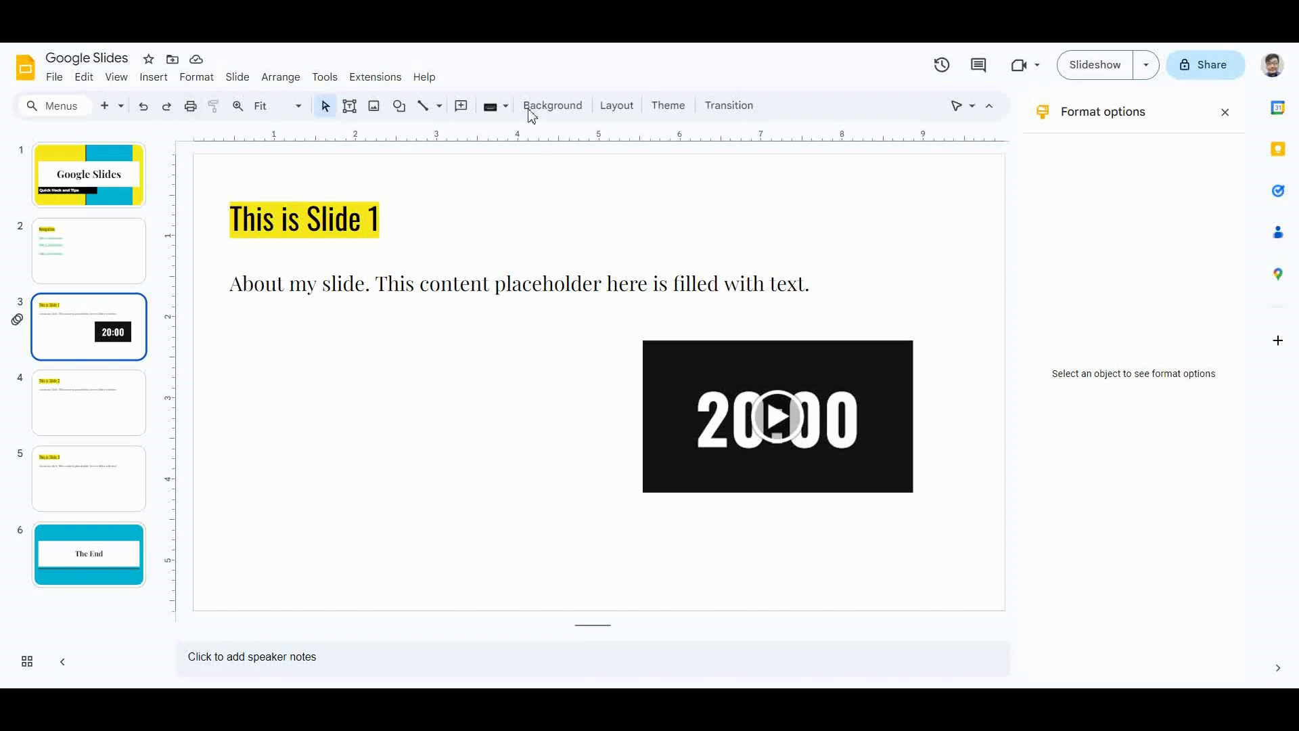
pyautogui.click(159, 77)
pyautogui.moveTo(182, 102)
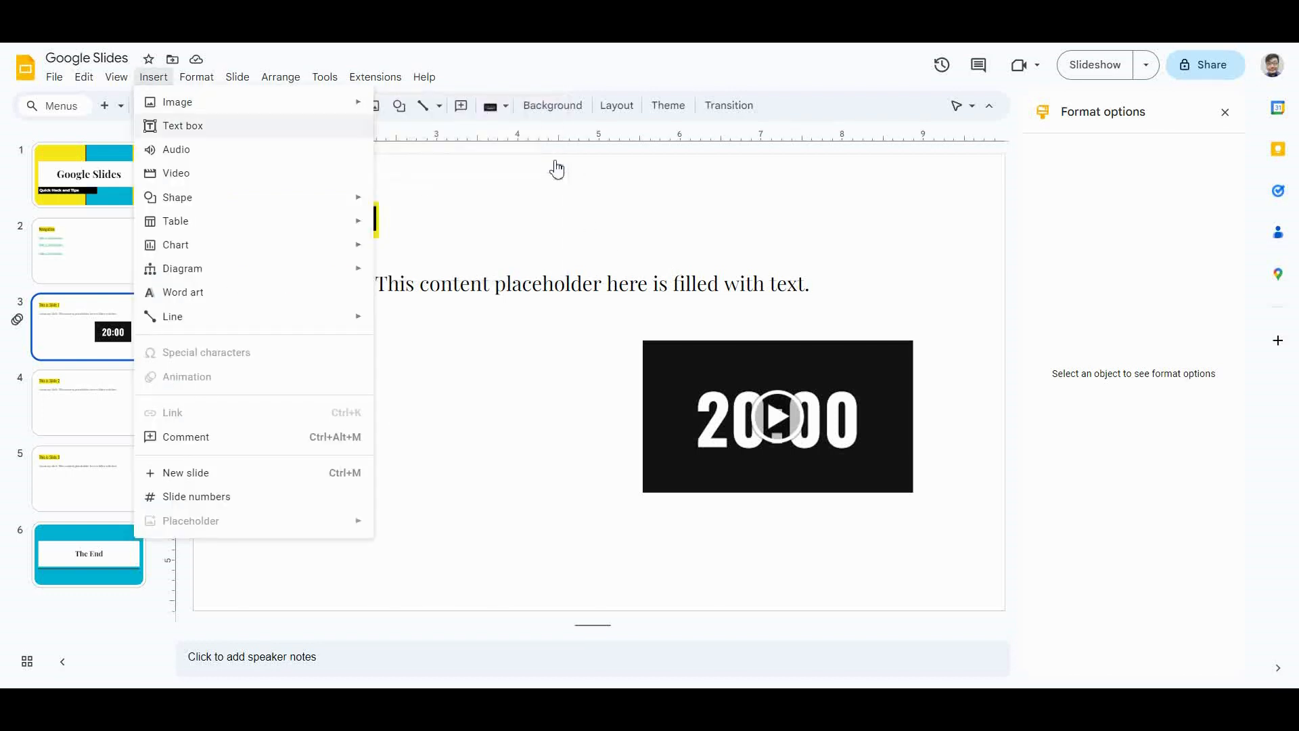